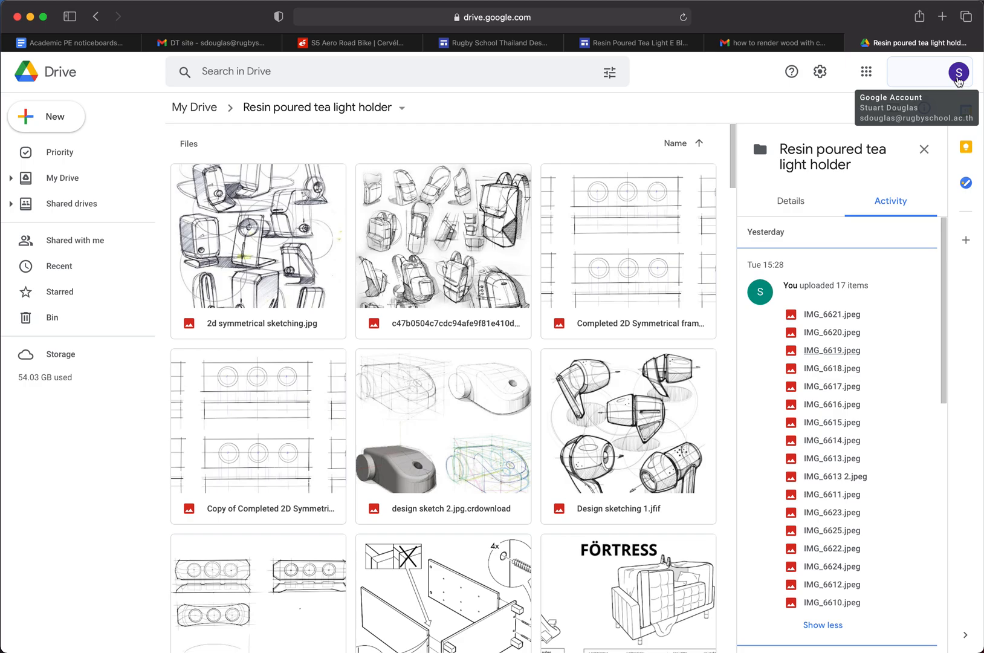
Switch from Google Drive to Google Sites and create a new site from the Rugby School Thailand Digital Portfolio template
{"action": "left_click", "coordinate": [867, 72]}
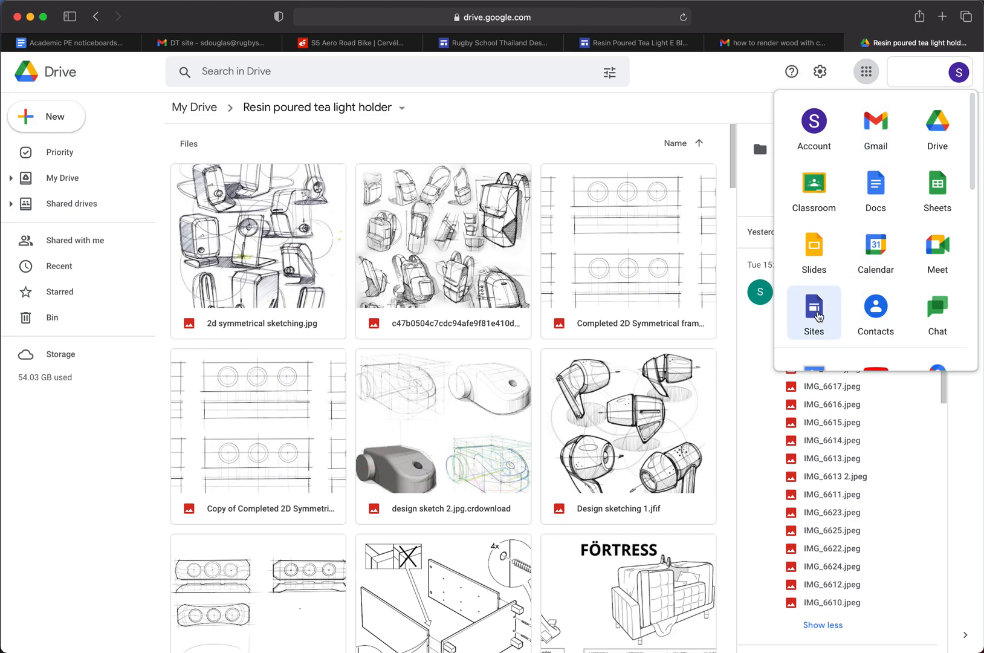
{"action": "left_click", "coordinate": [819, 315]}
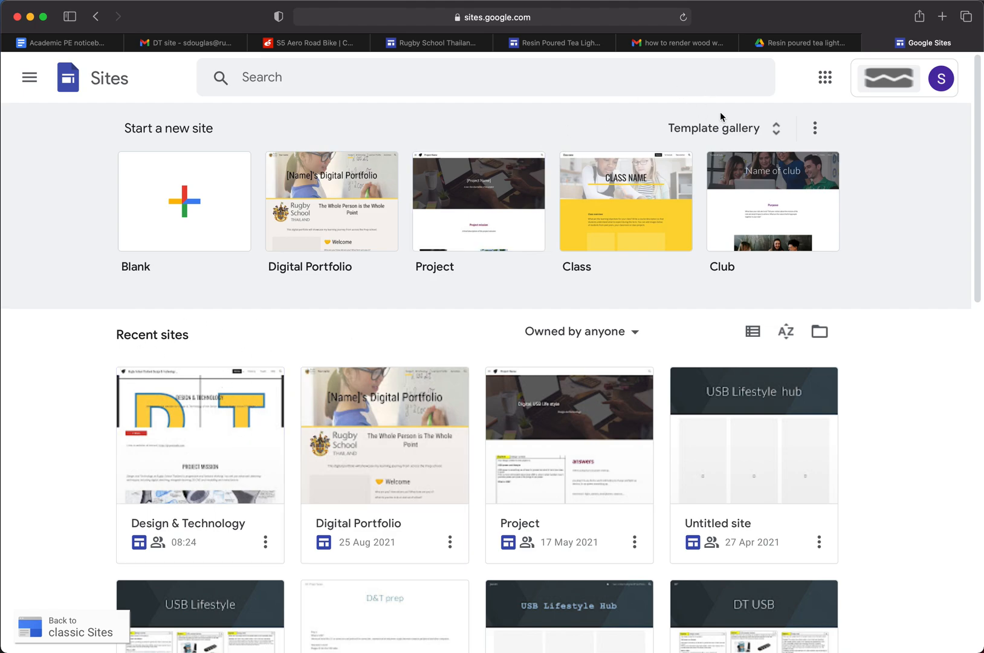
{"action": "left_click", "coordinate": [762, 131]}
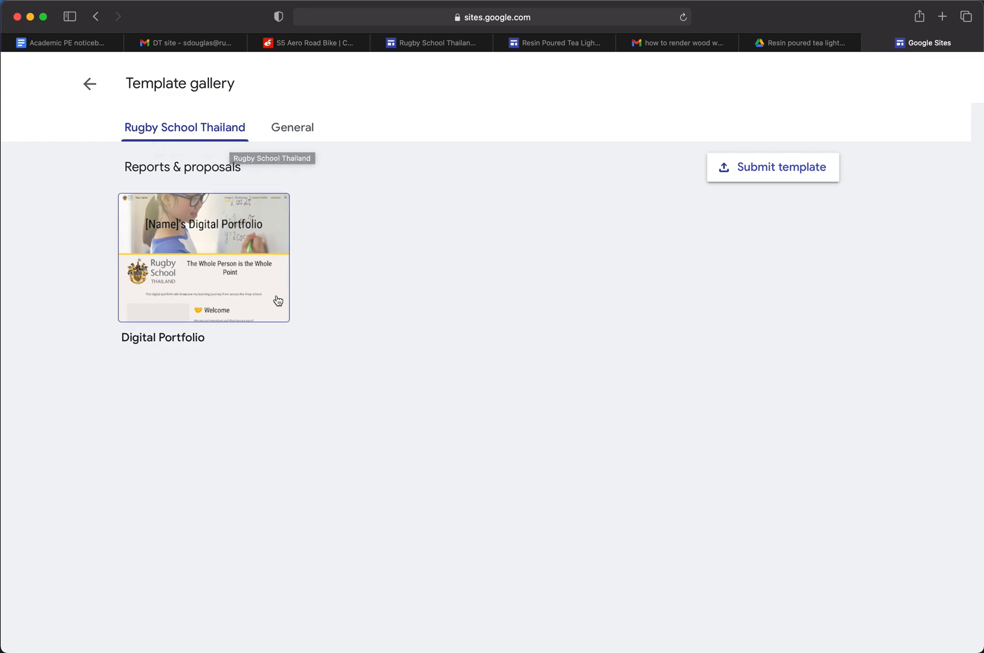
{"action": "left_click", "coordinate": [208, 275]}
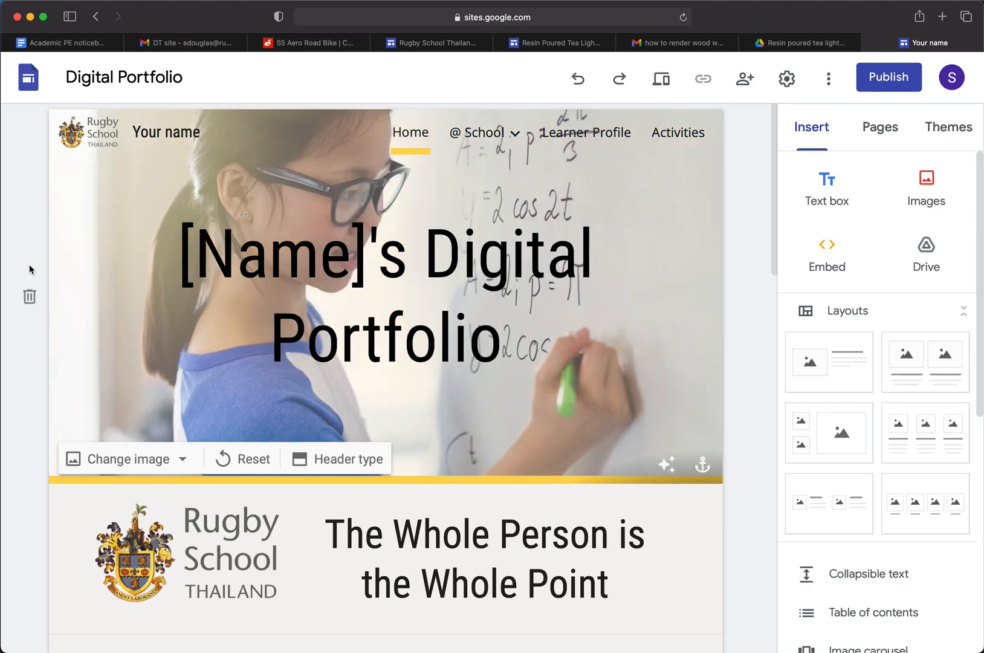
Replace the [Name] placeholder in the header title with the portfolio owner's title and surname
{"action": "mouse_move", "coordinate": [372, 426]}
{"action": "left_click", "coordinate": [520, 273]}
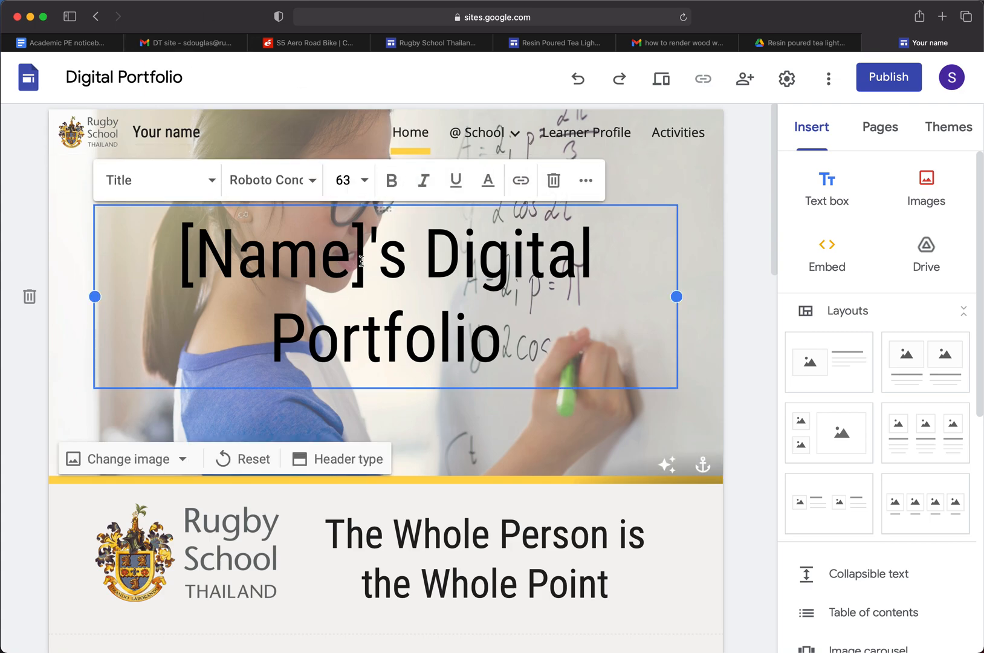
{"action": "left_click_drag", "start_coordinate": [367, 263], "coordinate": [168, 264]}
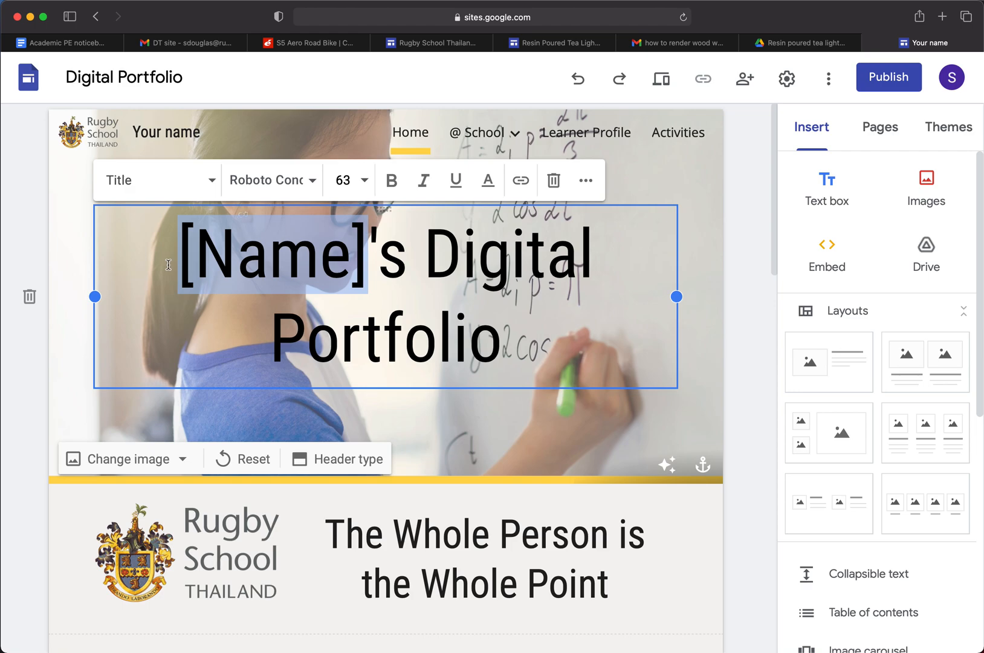
{"action": "type", "text": "Mr Doug"}
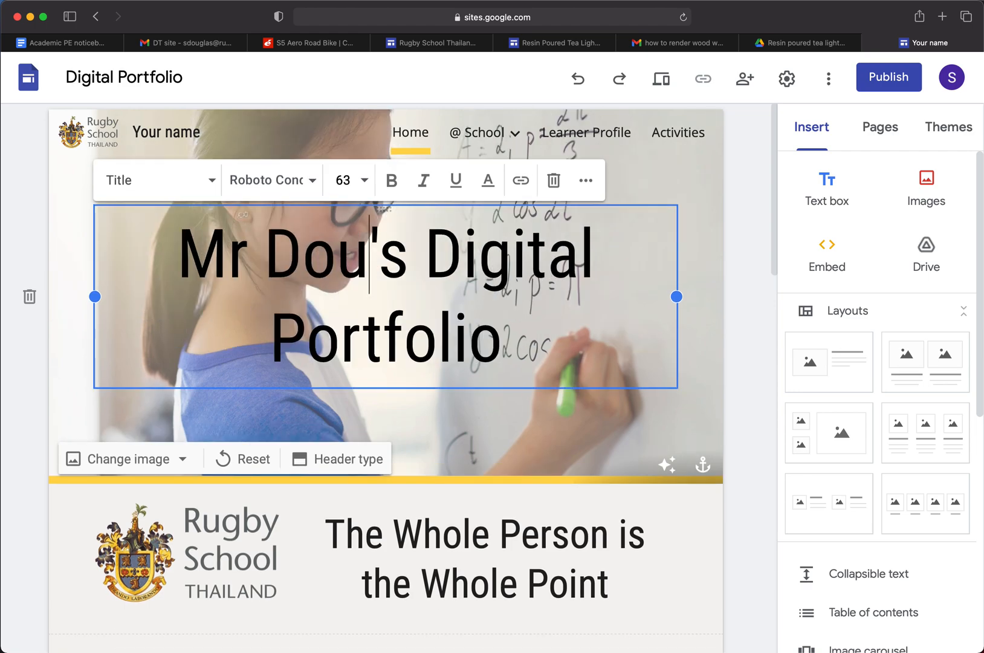
{"action": "type", "text": "las"}
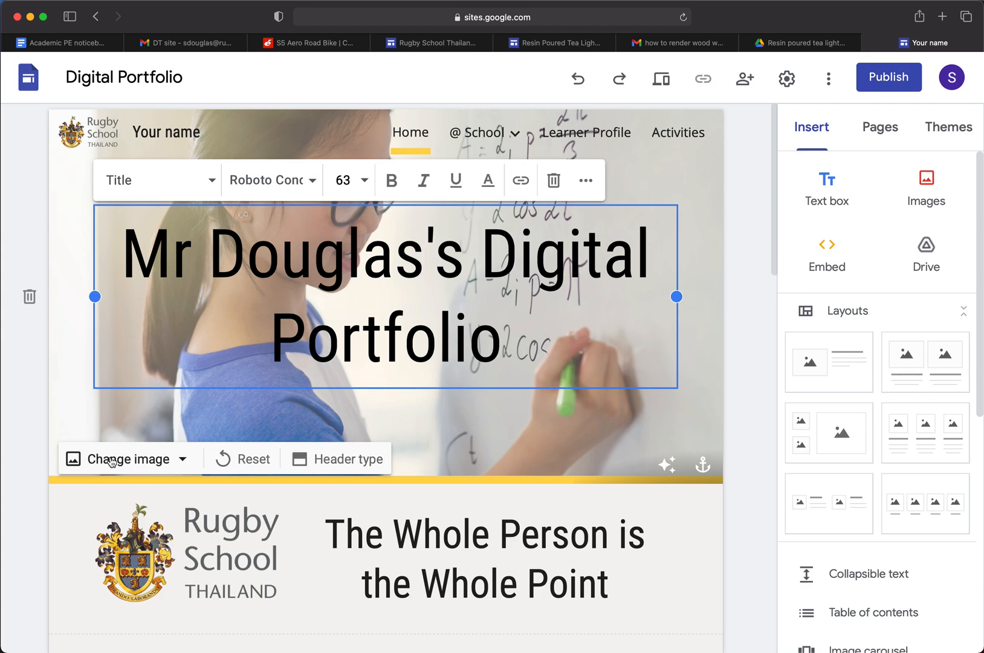
Set the font of the whole header title to Caveat Bold
{"action": "left_click_drag", "start_coordinate": [502, 342], "coordinate": [132, 257]}
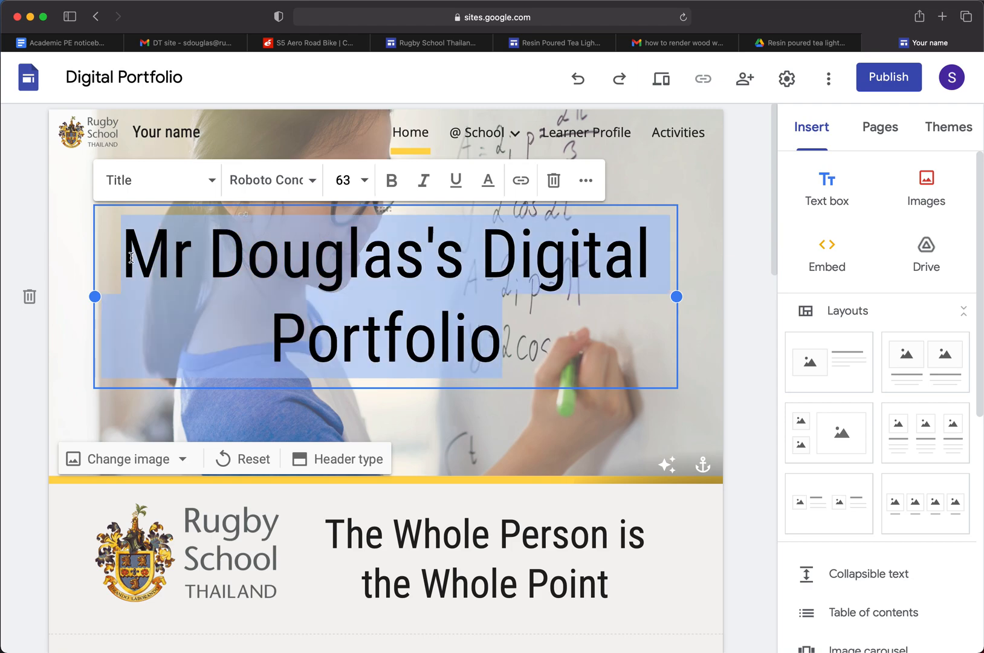
{"action": "left_click", "coordinate": [314, 181]}
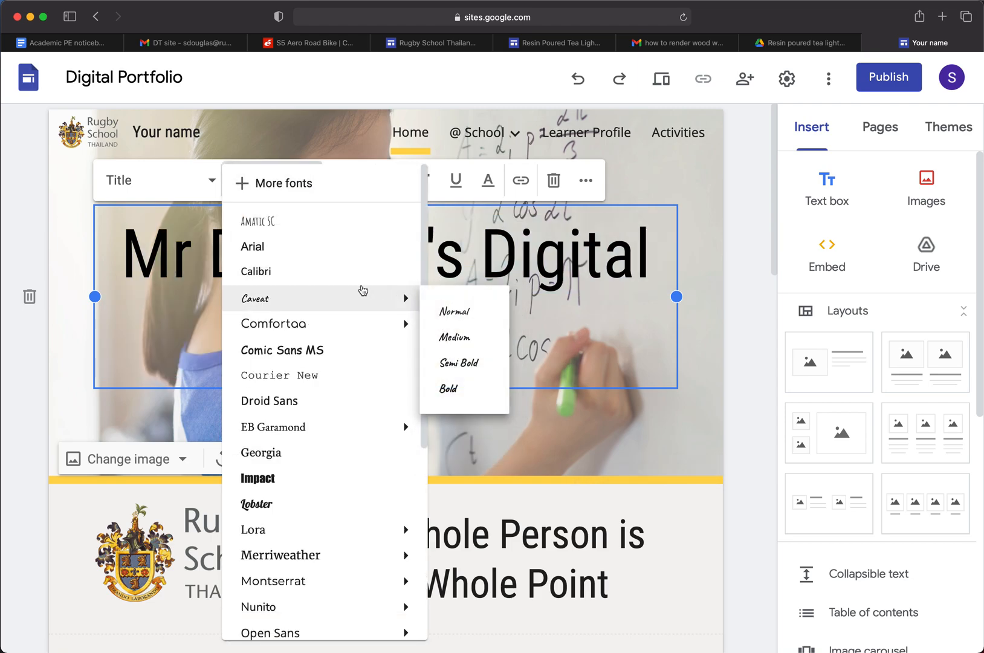
{"action": "left_click", "coordinate": [449, 388]}
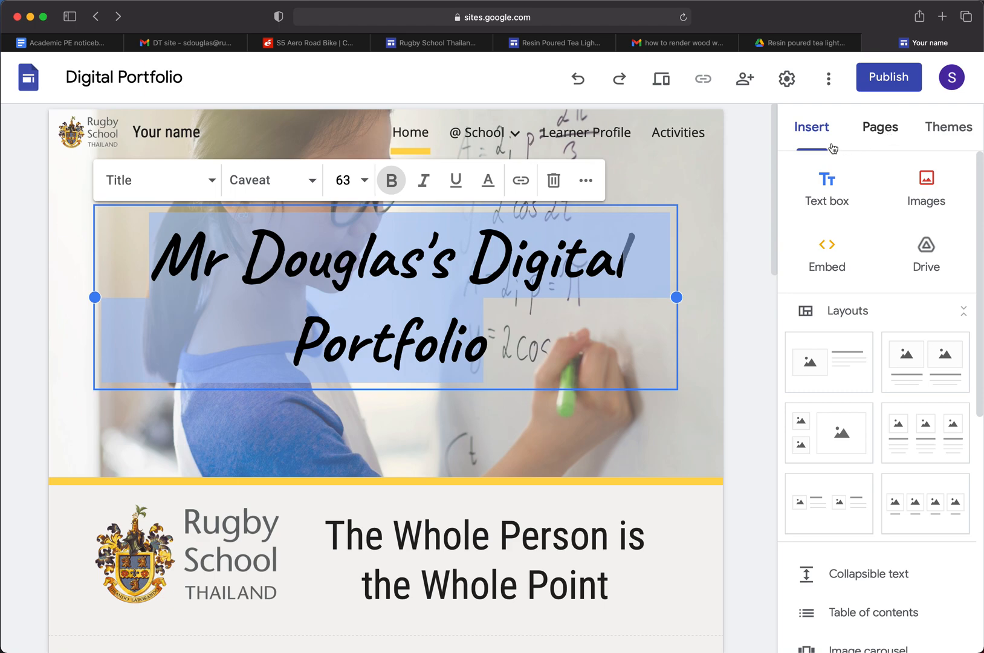
Look through the available themes, the layouts and elements that can be inserted, and the site's list of pages
{"action": "left_click", "coordinate": [936, 127]}
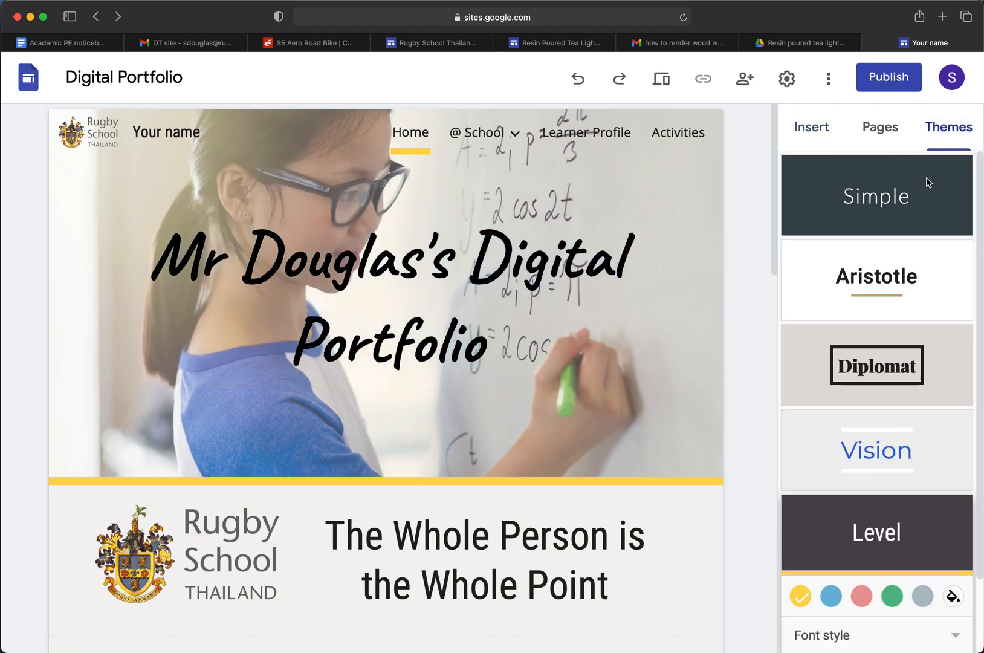
{"action": "scroll", "coordinate": [864, 277], "scroll_direction": "down", "scroll_amount": 3}
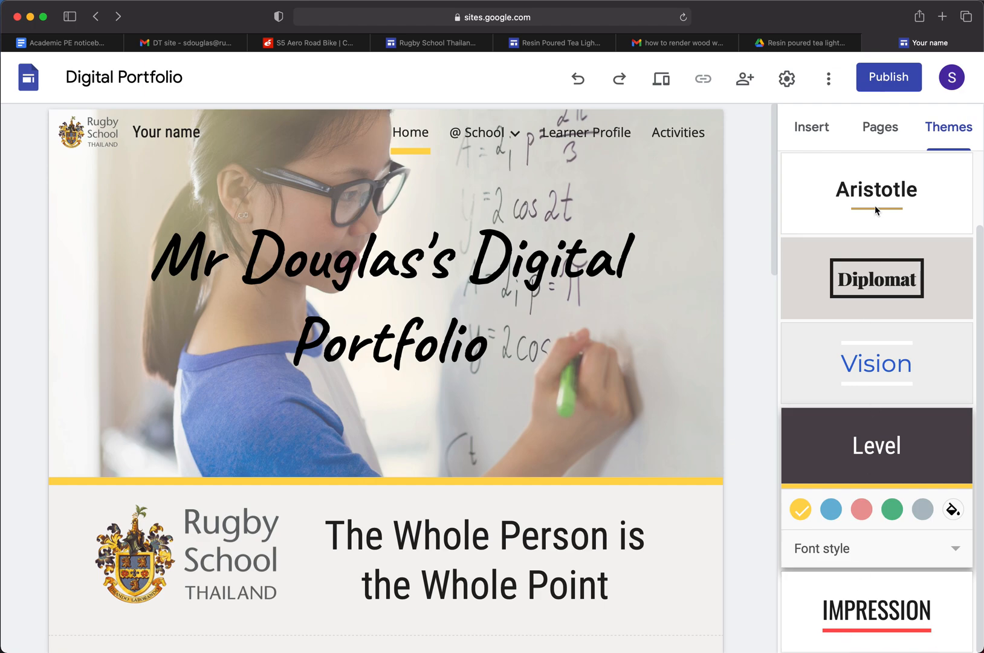
{"action": "scroll", "coordinate": [932, 244], "scroll_direction": "up", "scroll_amount": 3}
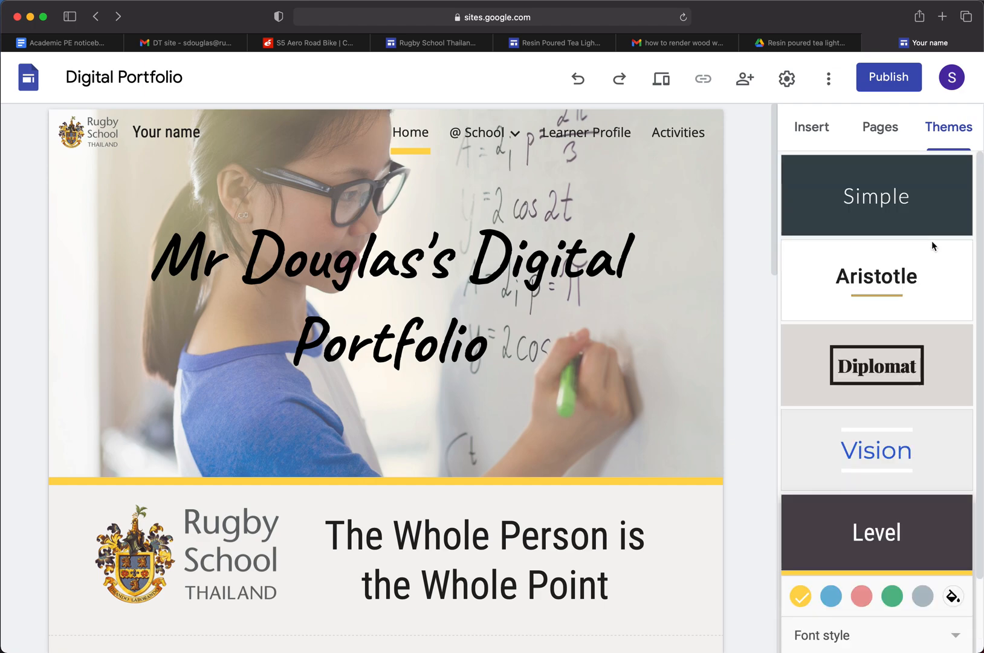
{"action": "left_click", "coordinate": [824, 134]}
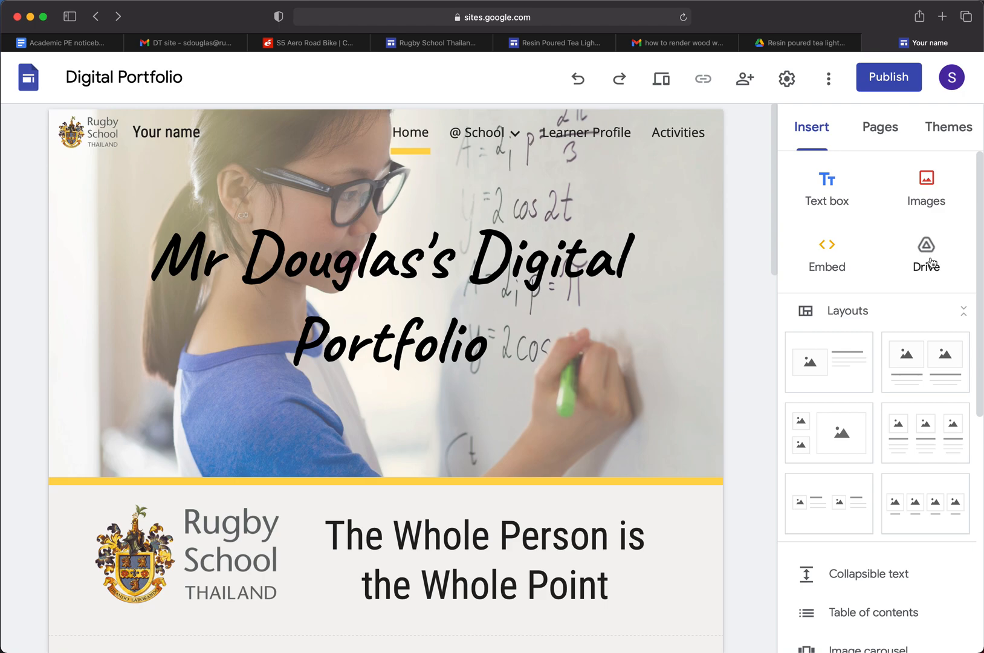
{"action": "scroll", "coordinate": [901, 308], "scroll_direction": "down", "scroll_amount": 3}
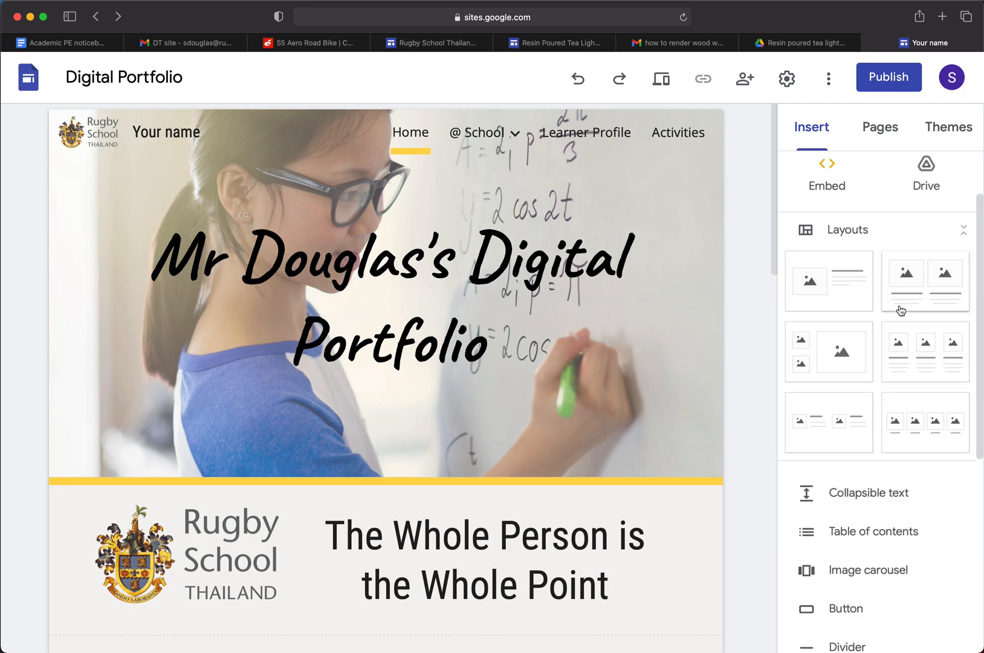
{"action": "left_click", "coordinate": [964, 230]}
{"action": "left_click", "coordinate": [966, 236]}
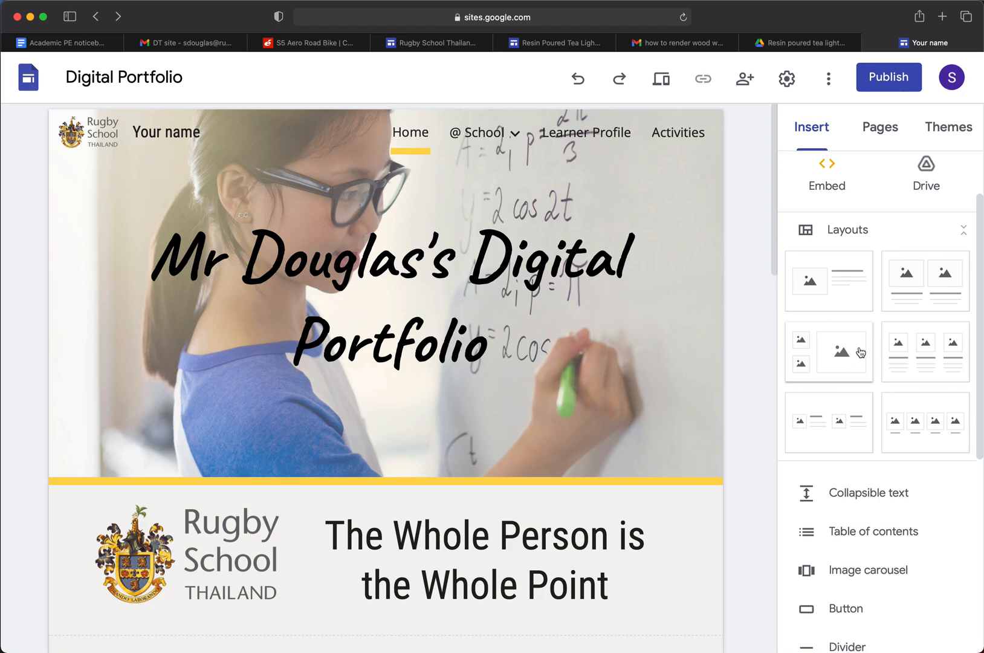
{"action": "scroll", "coordinate": [860, 351], "scroll_direction": "down", "scroll_amount": 5}
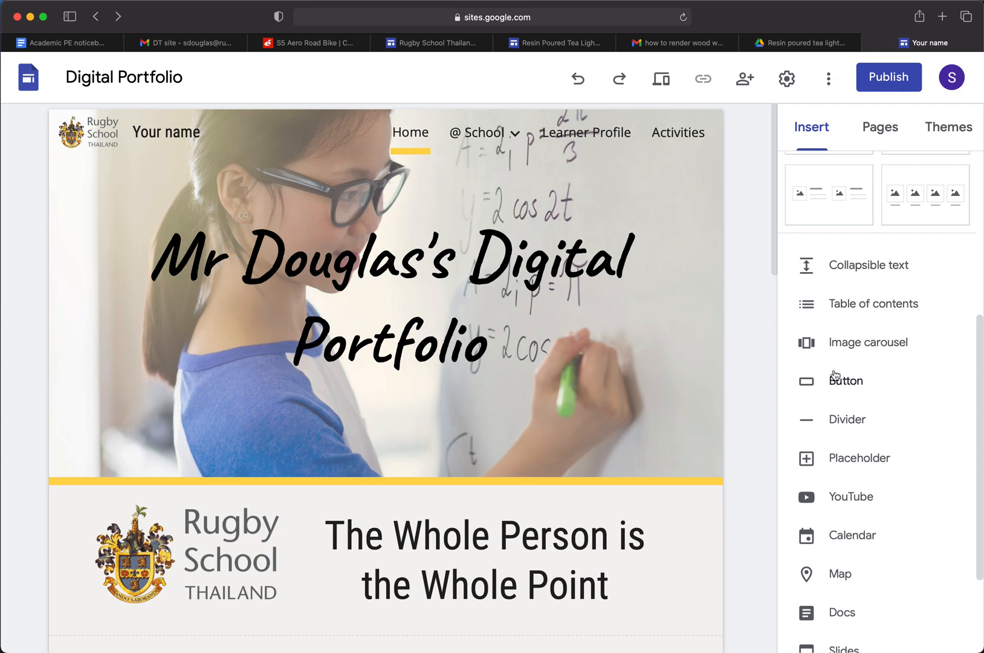
{"action": "scroll", "coordinate": [838, 377], "scroll_direction": "down", "scroll_amount": 3}
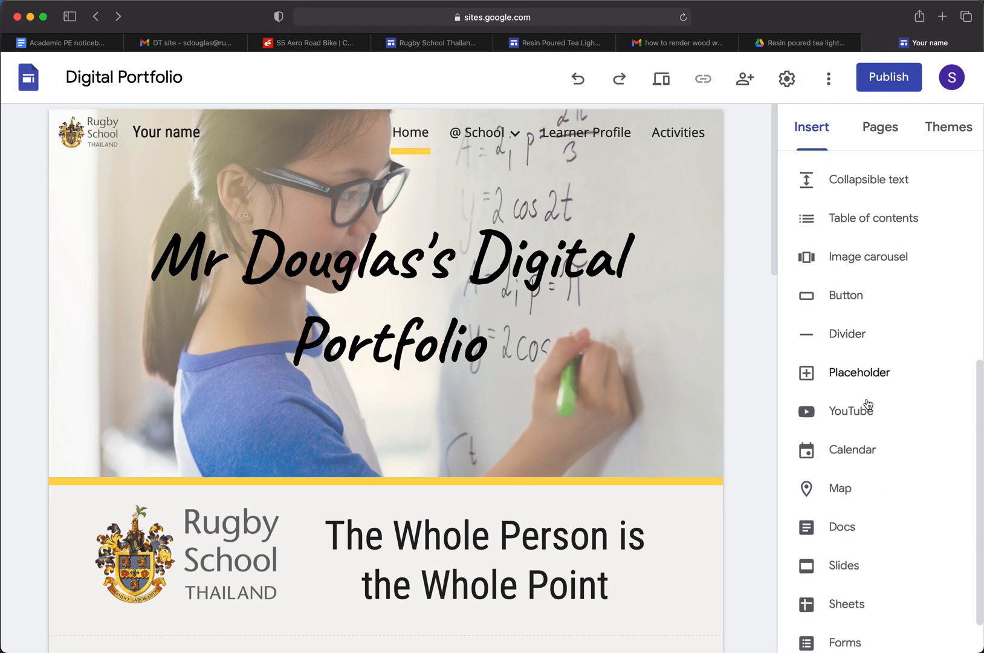
{"action": "scroll", "coordinate": [857, 419], "scroll_direction": "down", "scroll_amount": 2}
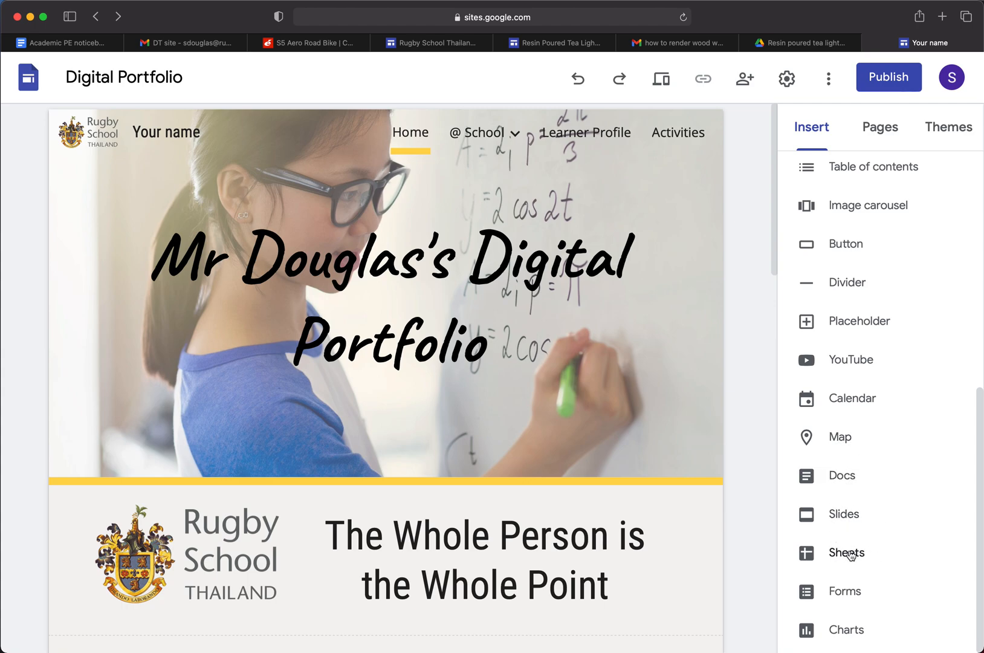
{"action": "scroll", "coordinate": [851, 555], "scroll_direction": "up", "scroll_amount": 3}
{"action": "left_click", "coordinate": [882, 129]}
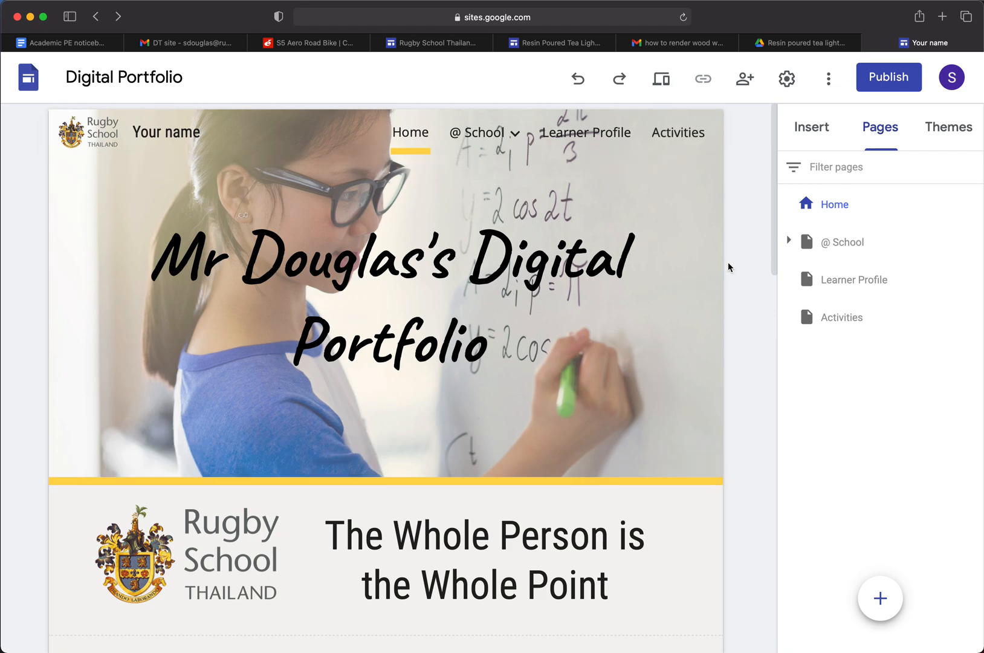
Change the introduction sentence on the home page to "This digital portfolio will showcase my Design & Technology work."
{"action": "scroll", "coordinate": [732, 269], "scroll_direction": "down", "scroll_amount": 5}
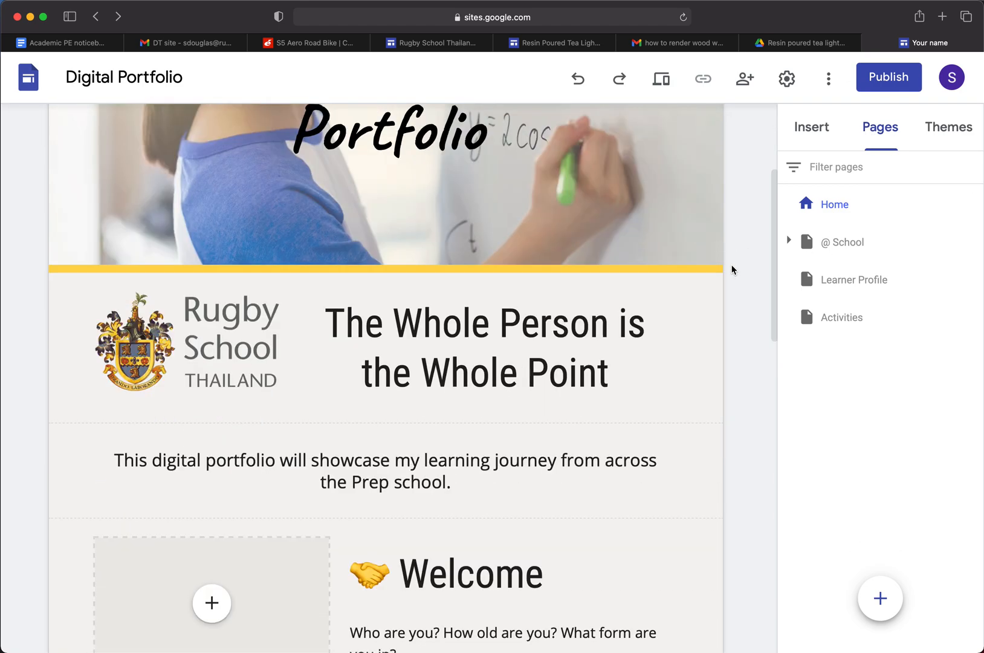
{"action": "scroll", "coordinate": [732, 270], "scroll_direction": "down", "scroll_amount": 6}
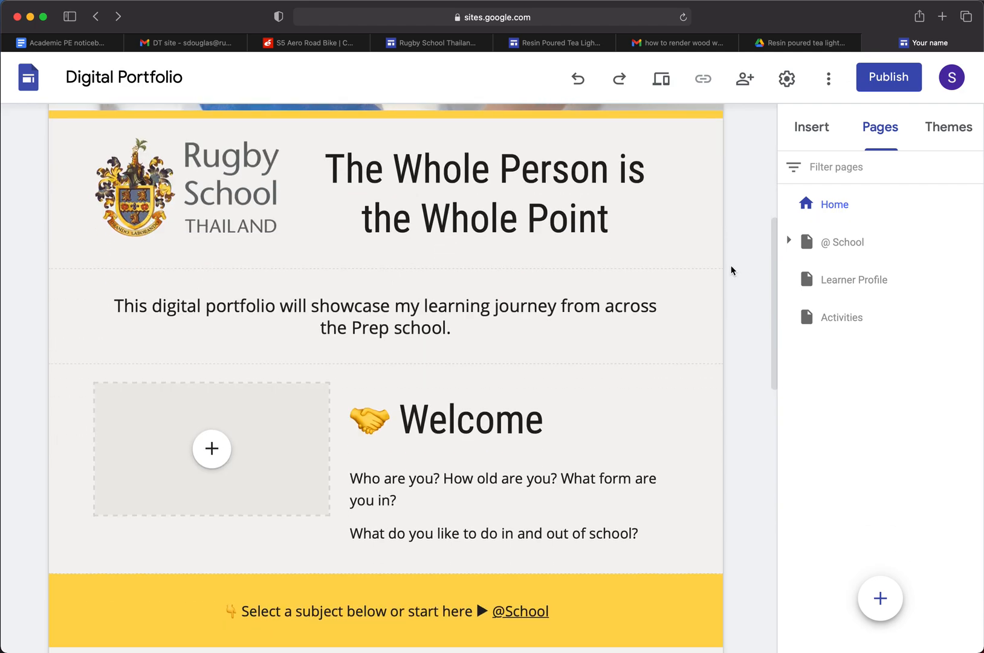
{"action": "scroll", "coordinate": [732, 269], "scroll_direction": "up", "scroll_amount": 3}
{"action": "left_click", "coordinate": [290, 309]}
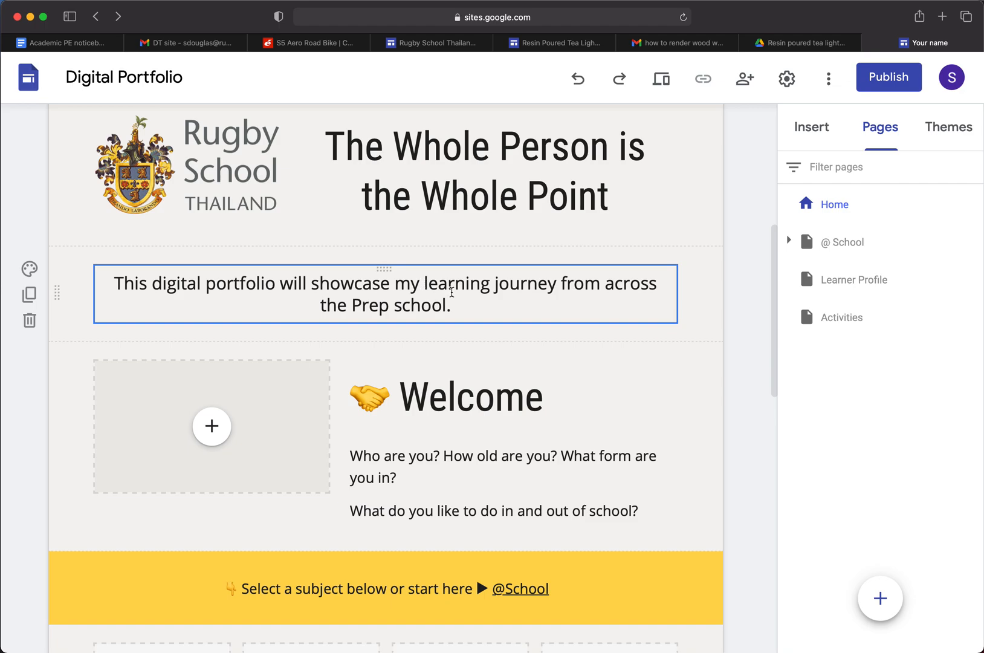
{"action": "left_click_drag", "start_coordinate": [425, 284], "coordinate": [467, 313]}
{"action": "type", "text": "Desi"}
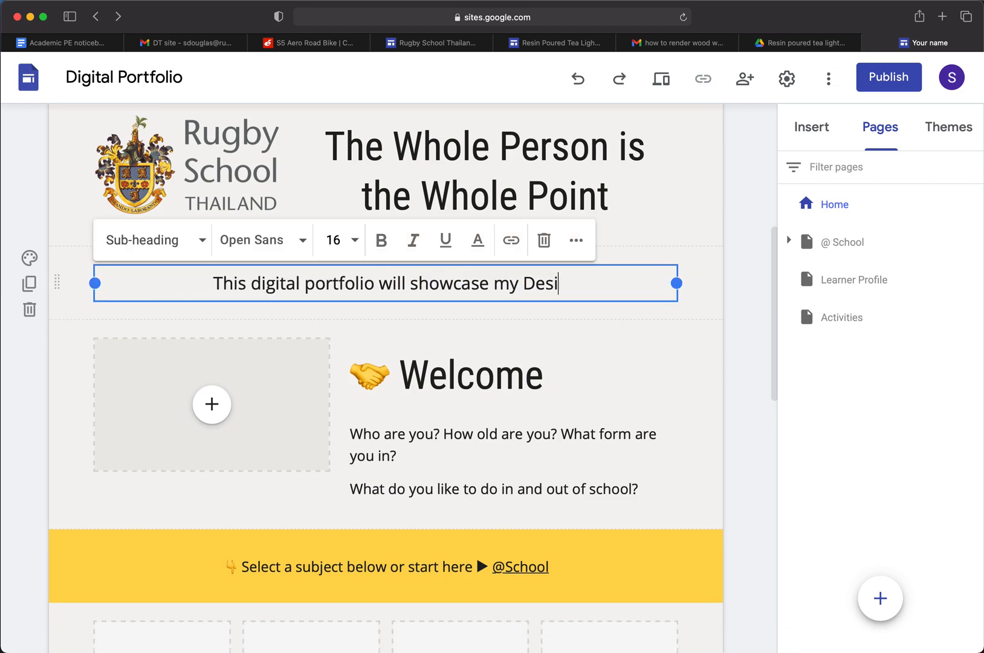
{"action": "type", "text": "gn & Technolo"}
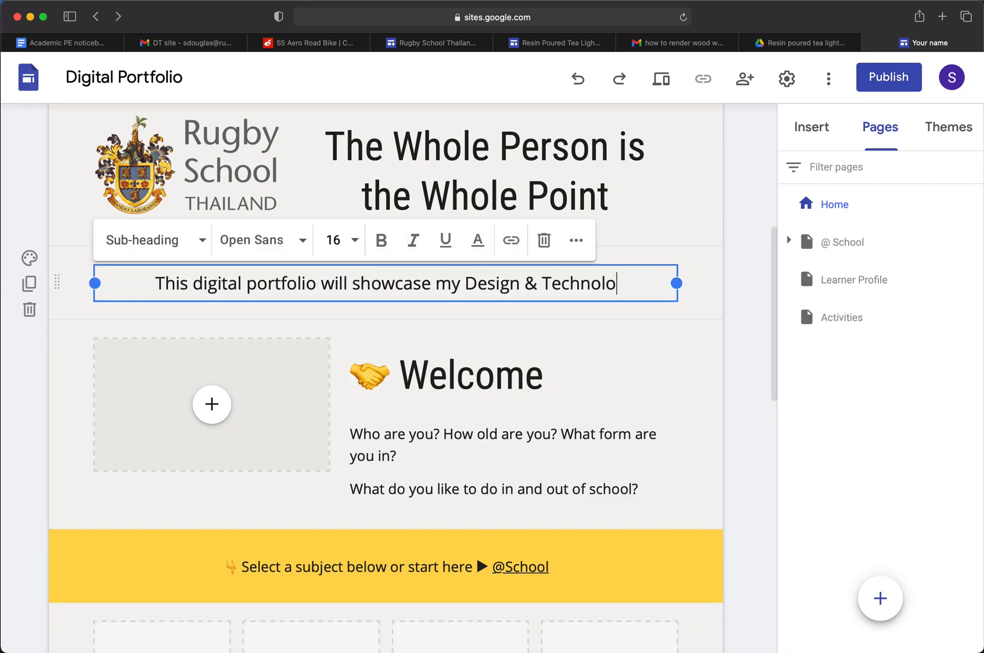
{"action": "type", "text": "gy work"}
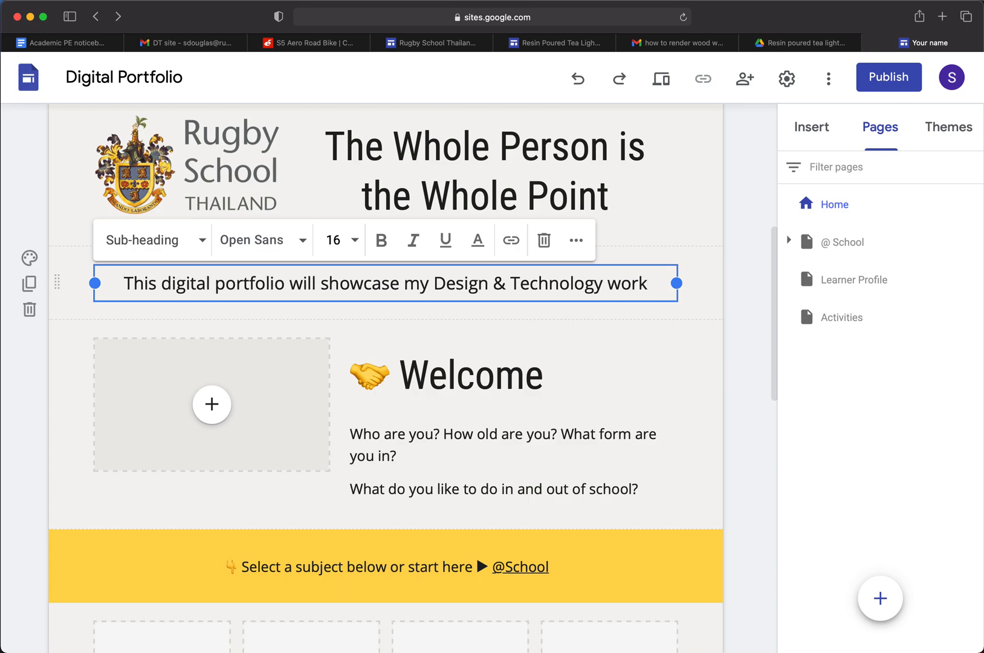
{"action": "type", "text": "."}
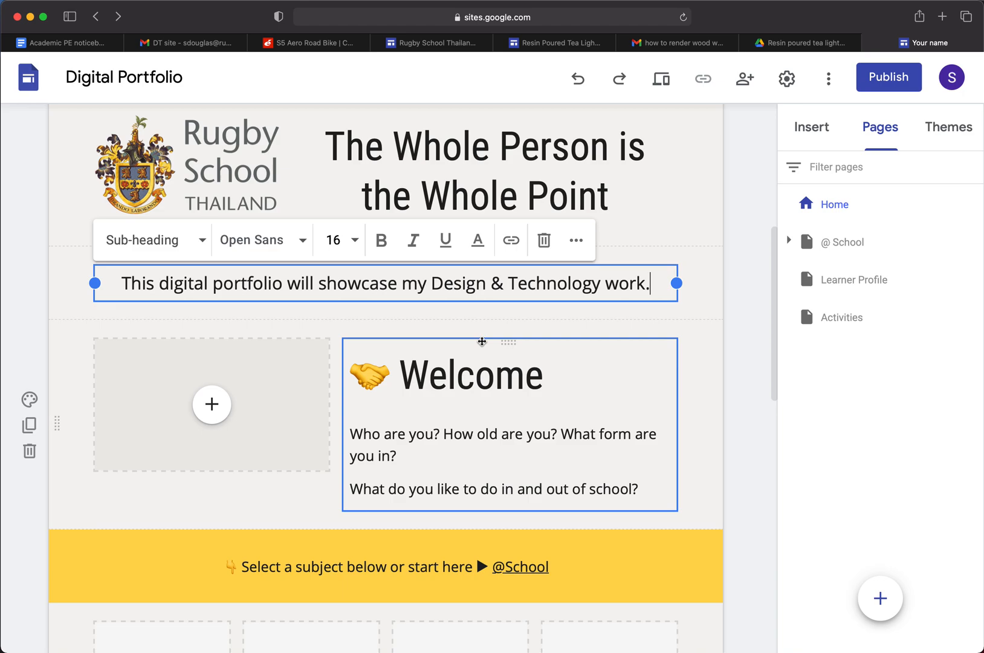
Review the Welcome section and subject placeholders on the home page, and the subject subpages under @ School
{"action": "scroll", "coordinate": [482, 341], "scroll_direction": "down", "scroll_amount": 5}
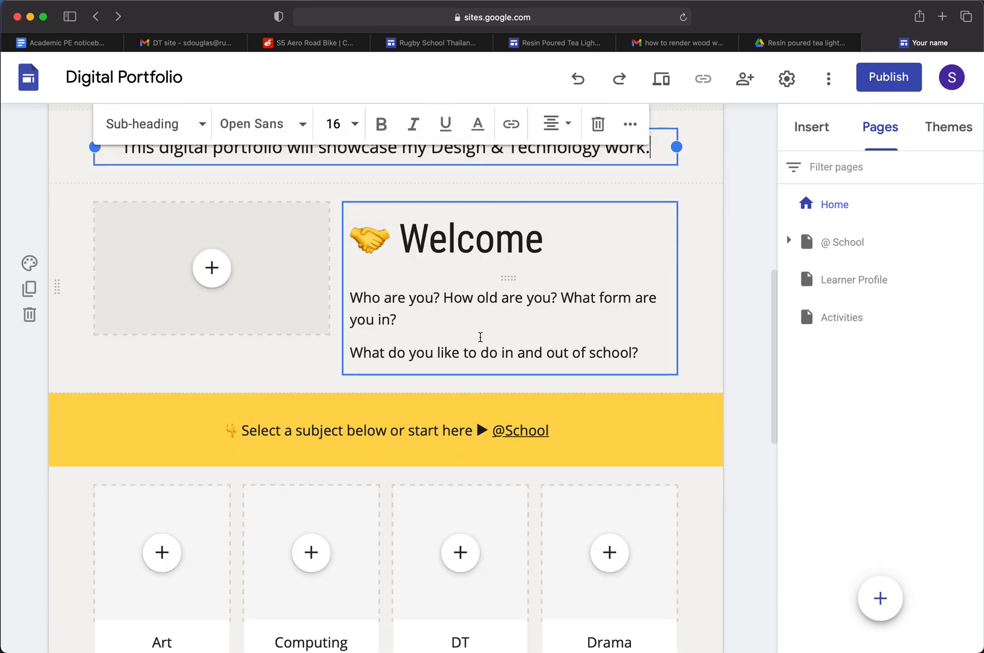
{"action": "scroll", "coordinate": [480, 337], "scroll_direction": "down", "scroll_amount": 6}
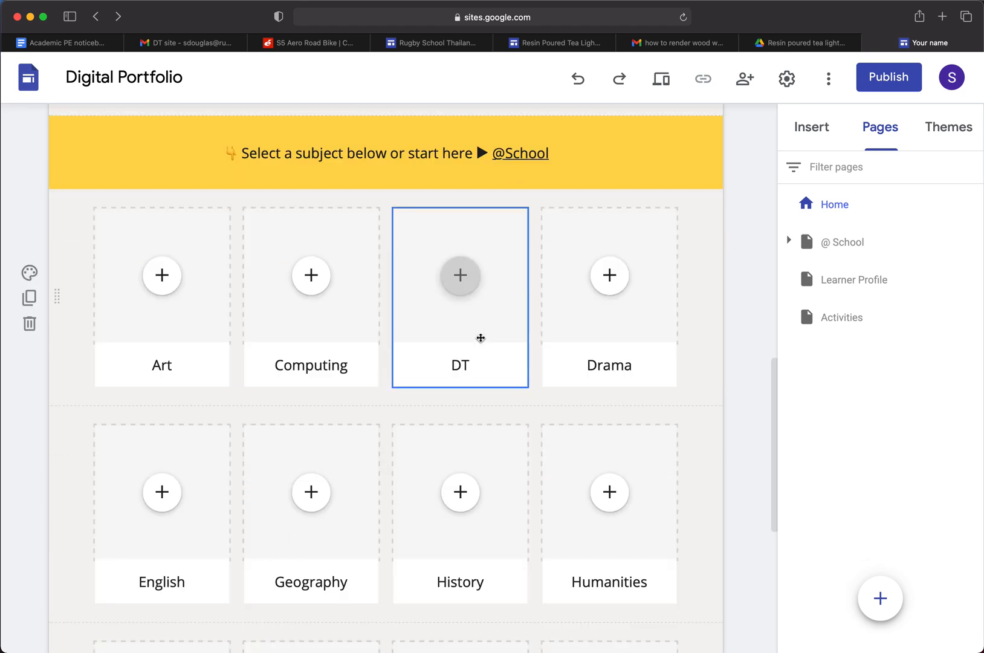
{"action": "scroll", "coordinate": [467, 331], "scroll_direction": "down", "scroll_amount": 1}
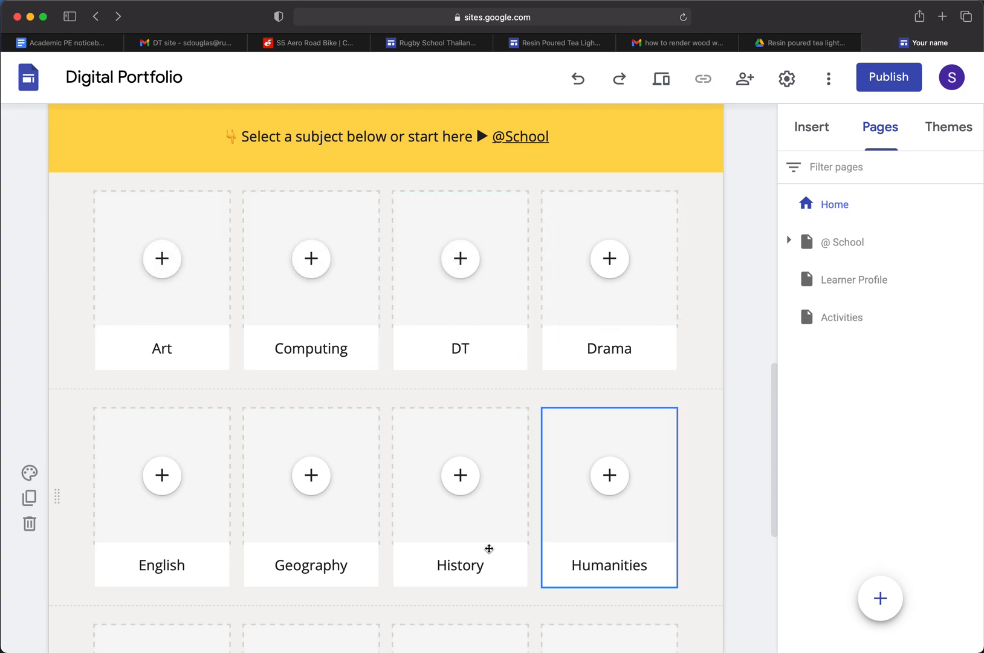
{"action": "scroll", "coordinate": [618, 490], "scroll_direction": "down", "scroll_amount": 9}
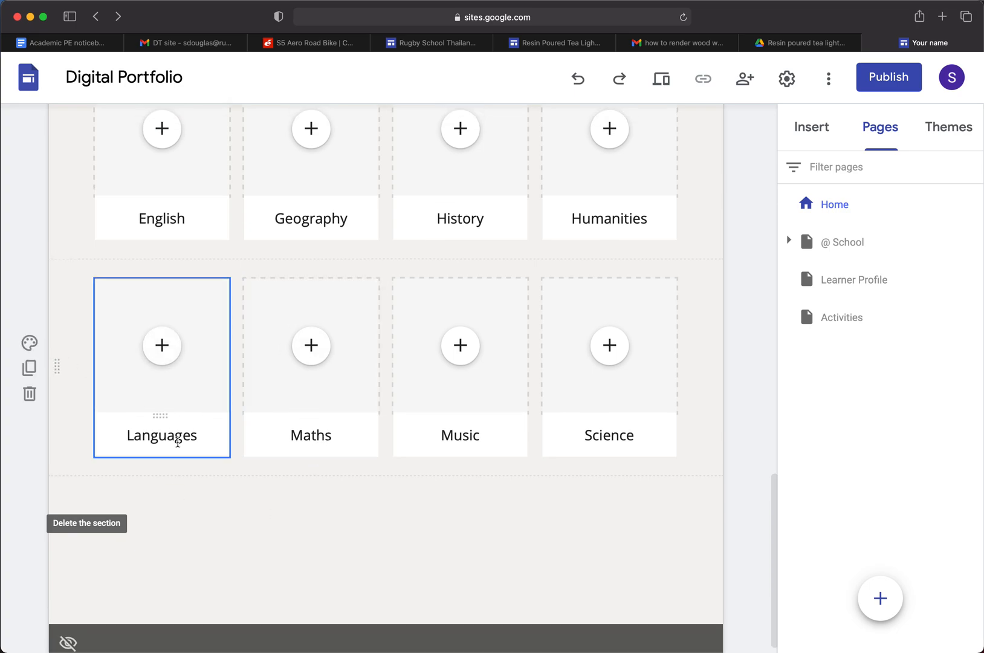
{"action": "scroll", "coordinate": [351, 424], "scroll_direction": "up", "scroll_amount": 1}
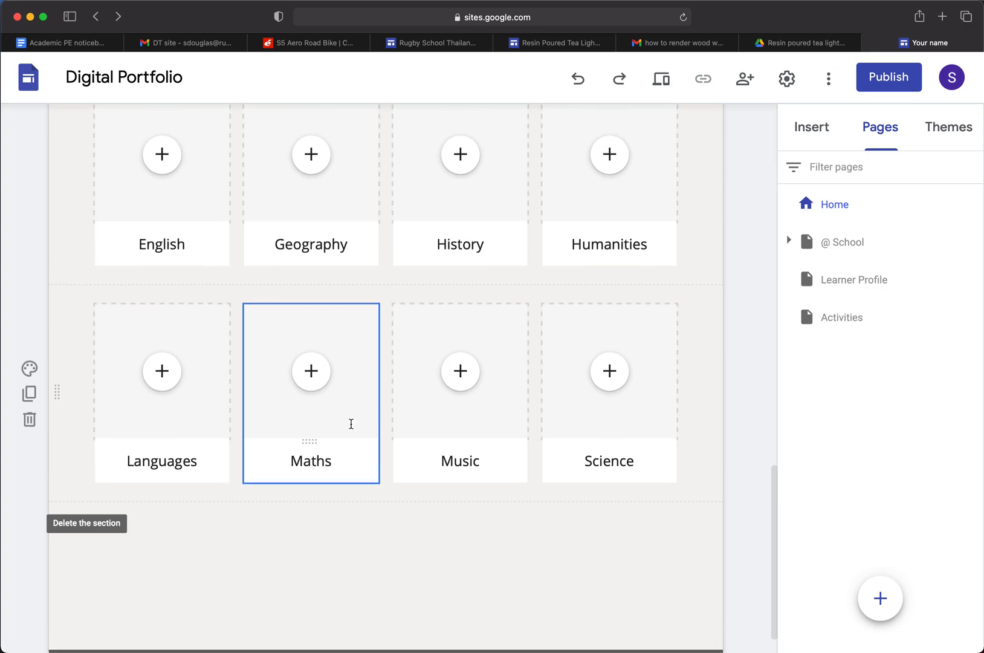
{"action": "scroll", "coordinate": [350, 427], "scroll_direction": "down", "scroll_amount": 1}
{"action": "scroll", "coordinate": [350, 428], "scroll_direction": "up", "scroll_amount": 15}
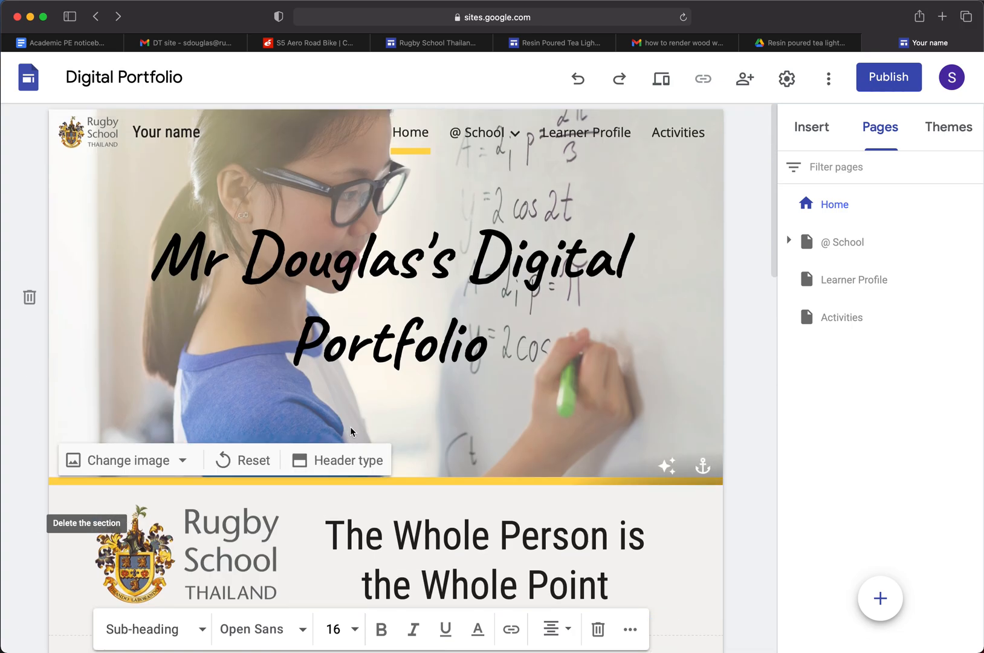
{"action": "mouse_move", "coordinate": [466, 141]}
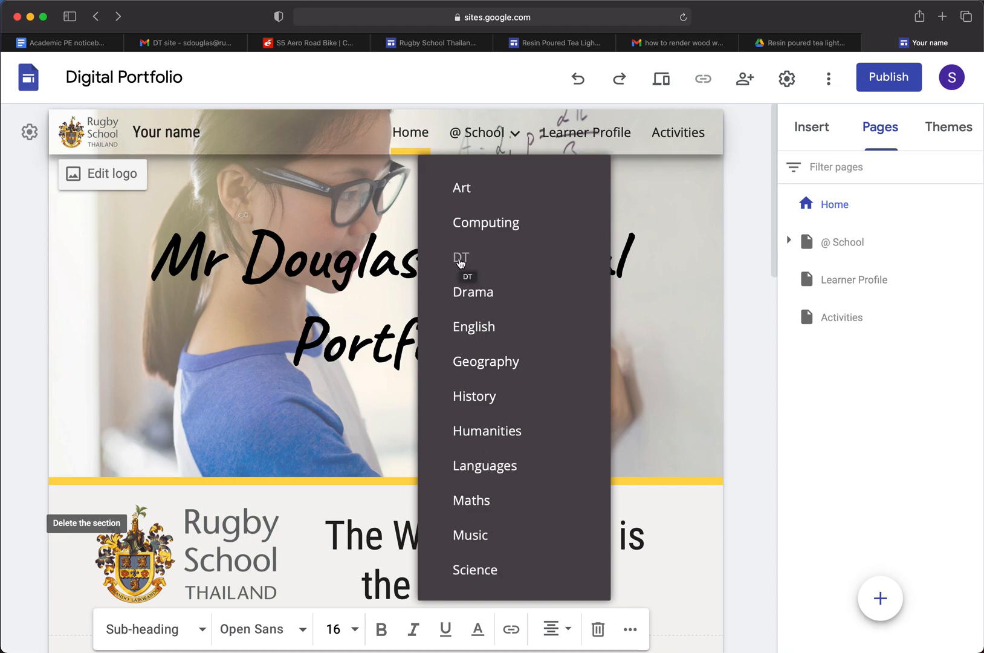
Open the DT subpage under @ School and change its header title to "D&T"
{"action": "left_click", "coordinate": [461, 260]}
{"action": "mouse_move", "coordinate": [406, 423]}
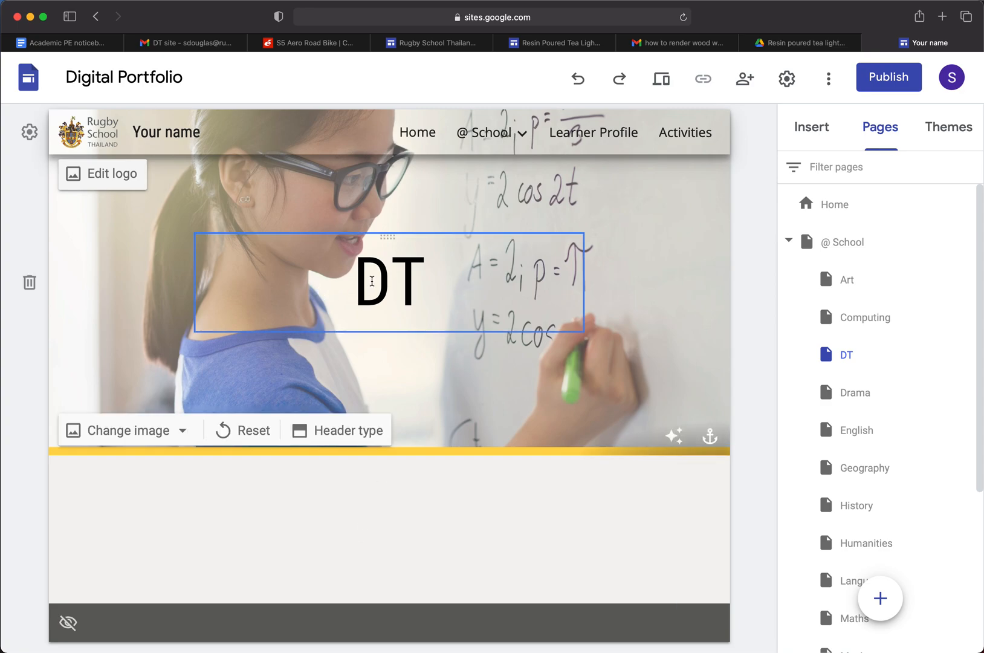
{"action": "left_click", "coordinate": [396, 284]}
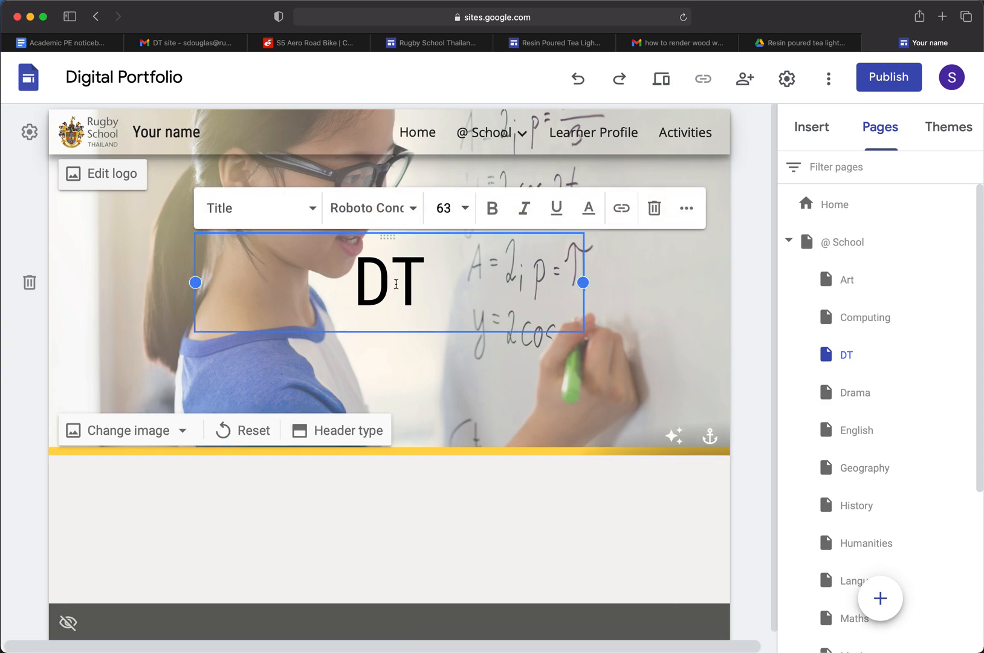
{"action": "type", "text": "&"}
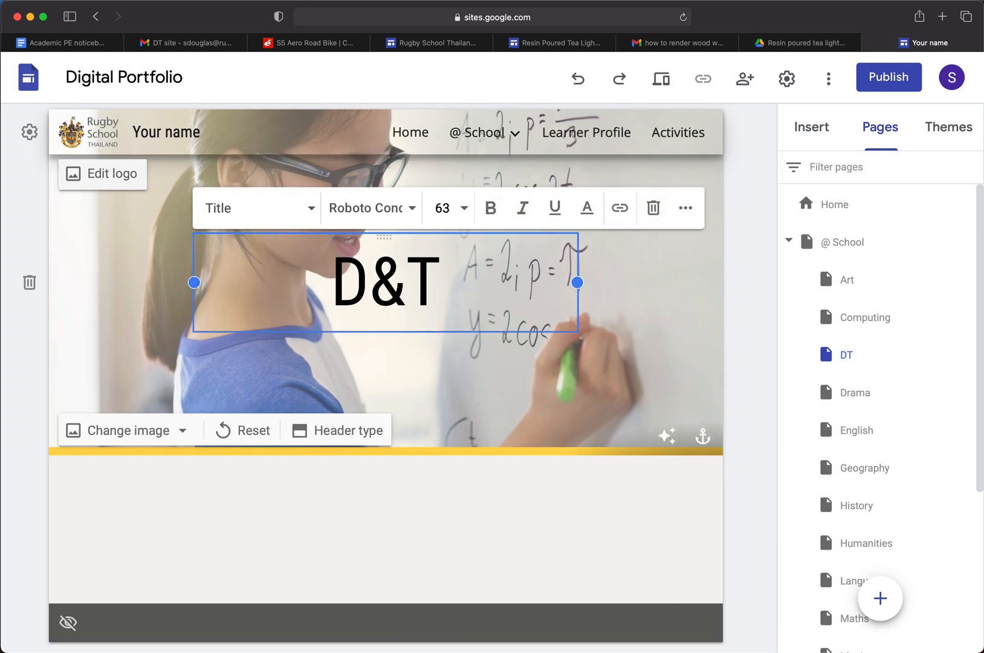
{"action": "left_click", "coordinate": [625, 540]}
Delete the Music subpage from the @ School section of the site
{"action": "mouse_move", "coordinate": [524, 141]}
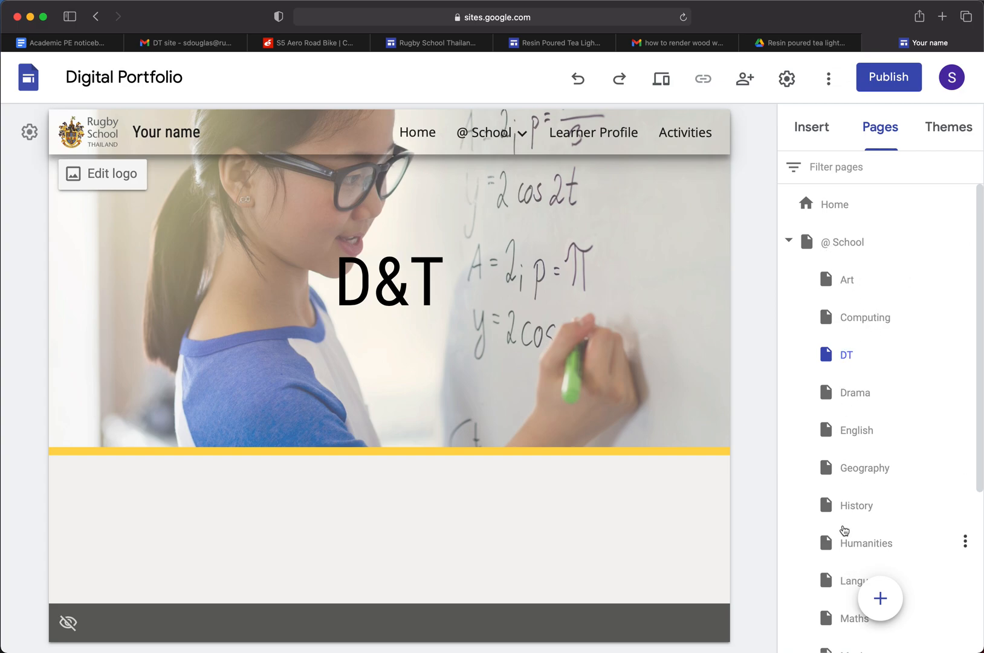
{"action": "scroll", "coordinate": [849, 550], "scroll_direction": "down", "scroll_amount": 5}
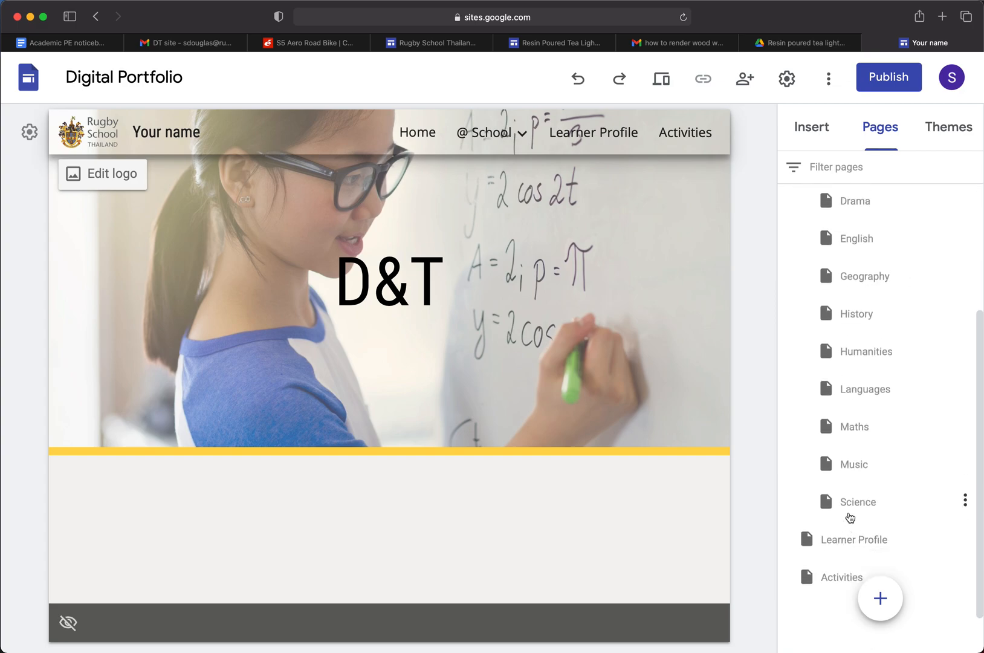
{"action": "scroll", "coordinate": [851, 516], "scroll_direction": "up", "scroll_amount": 1}
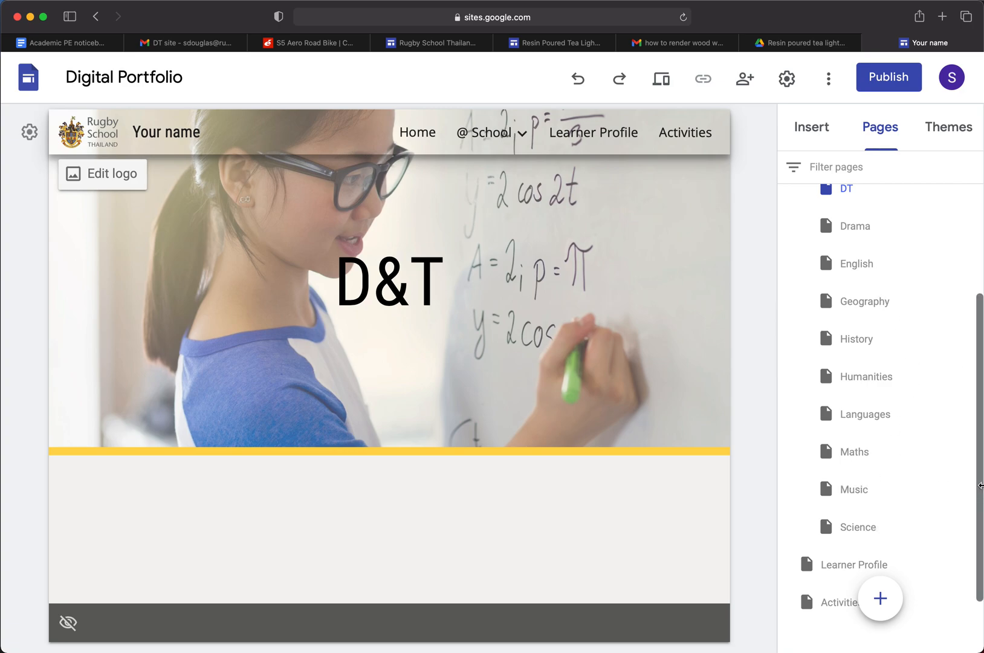
{"action": "left_click", "coordinate": [966, 491]}
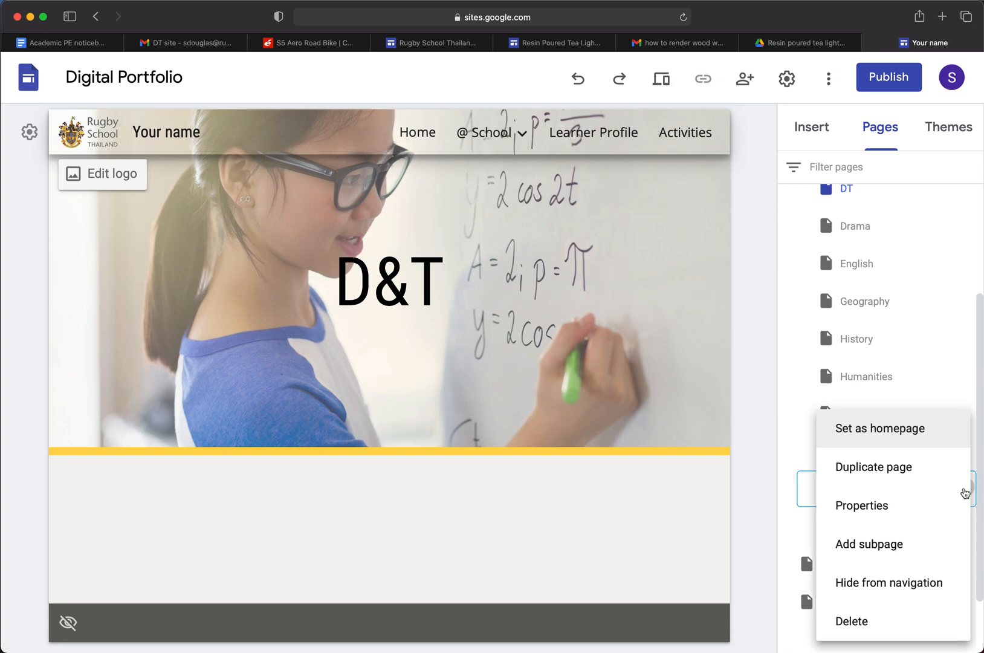
{"action": "left_click", "coordinate": [850, 621]}
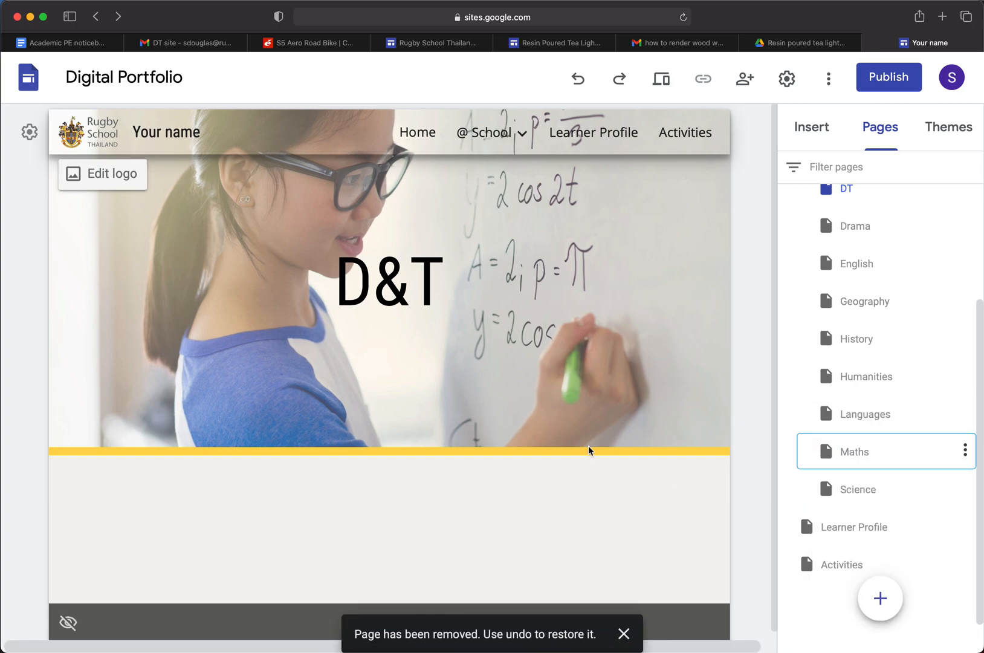
Delete the Drama subpage from the @ School section of the site
{"action": "mouse_move", "coordinate": [495, 131]}
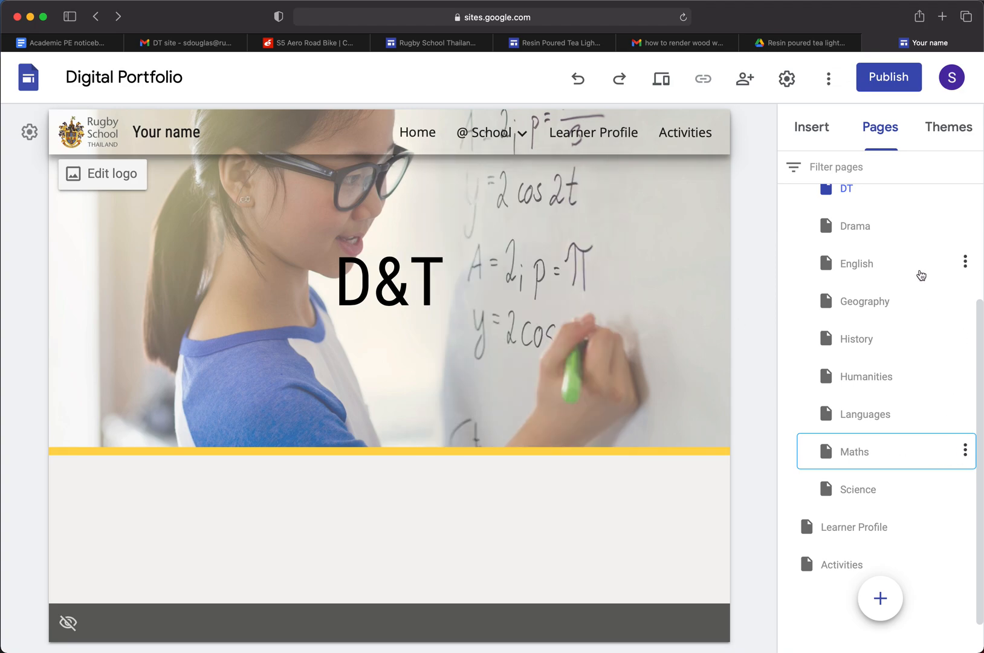
{"action": "scroll", "coordinate": [898, 312], "scroll_direction": "up", "scroll_amount": 3}
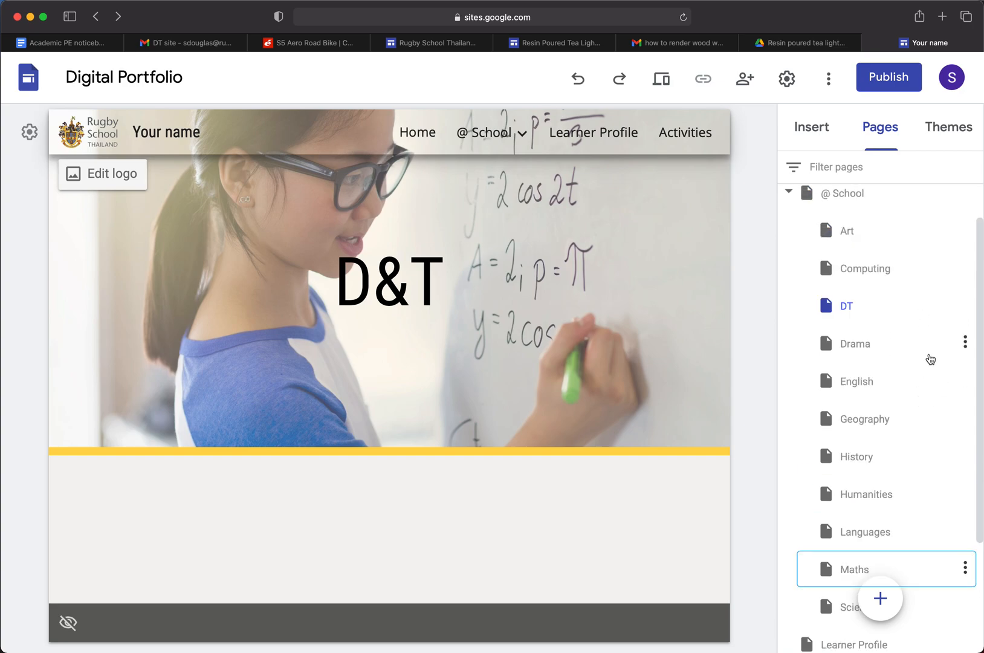
{"action": "left_click", "coordinate": [963, 346]}
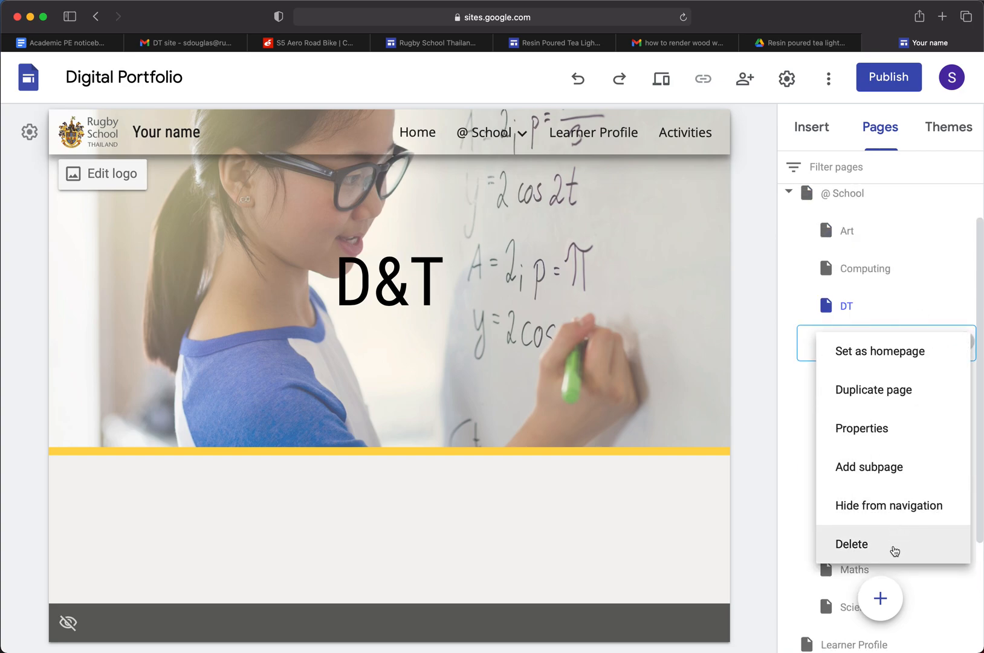
{"action": "left_click", "coordinate": [896, 549]}
Delete the Computing subpage under @ School and undo that deletion
{"action": "left_click", "coordinate": [965, 270]}
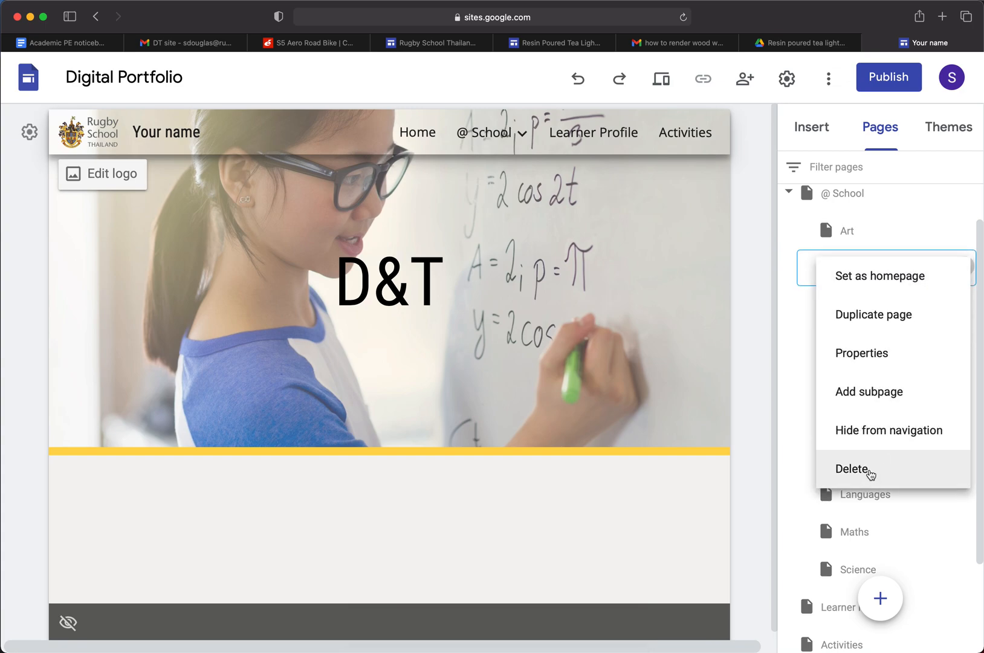
{"action": "left_click", "coordinate": [869, 472]}
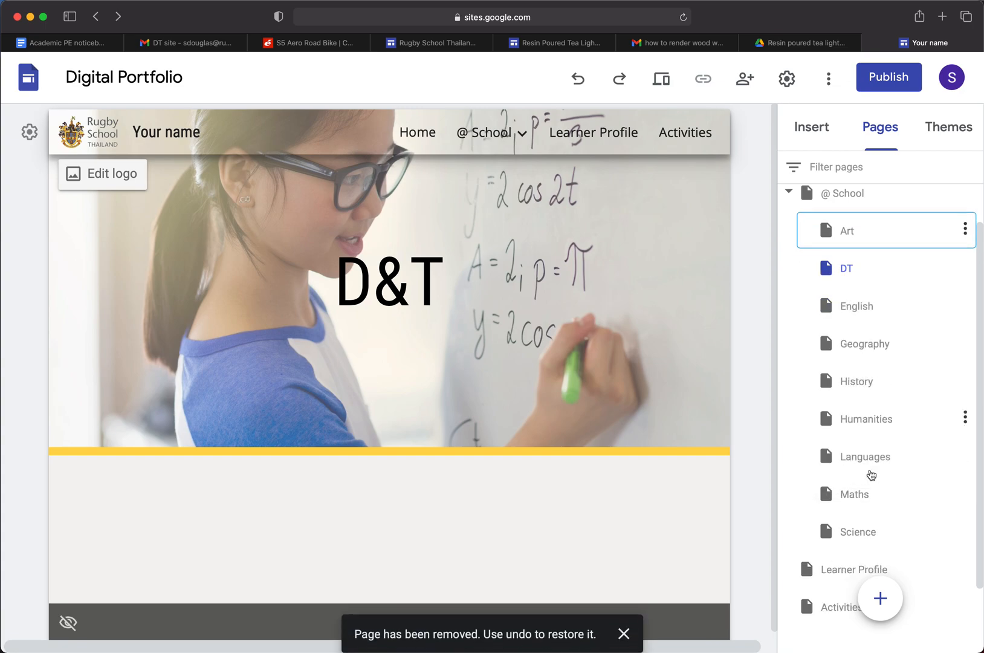
{"action": "left_click", "coordinate": [522, 135]}
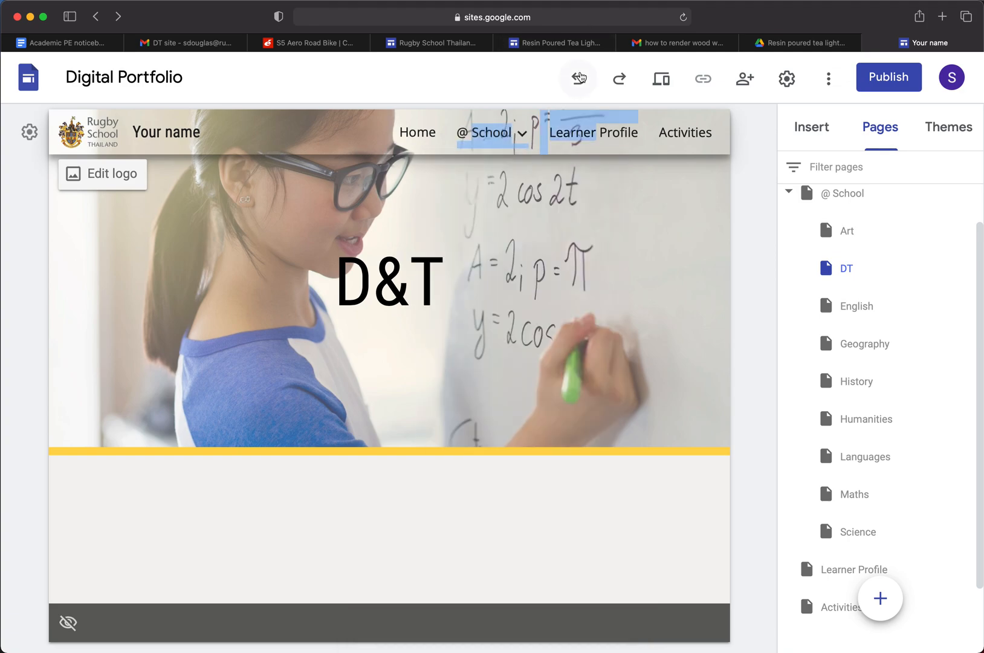
{"action": "left_click", "coordinate": [581, 76]}
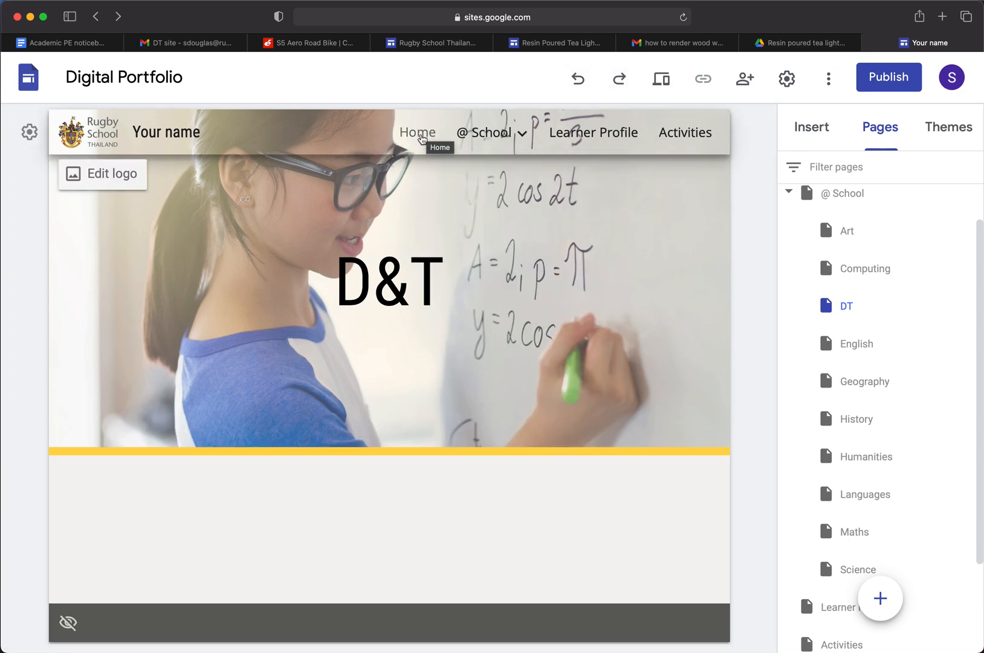
Return to the Home page and delete the Drama tile from the first row of subject tiles
{"action": "scroll", "coordinate": [909, 266], "scroll_direction": "up", "scroll_amount": 2}
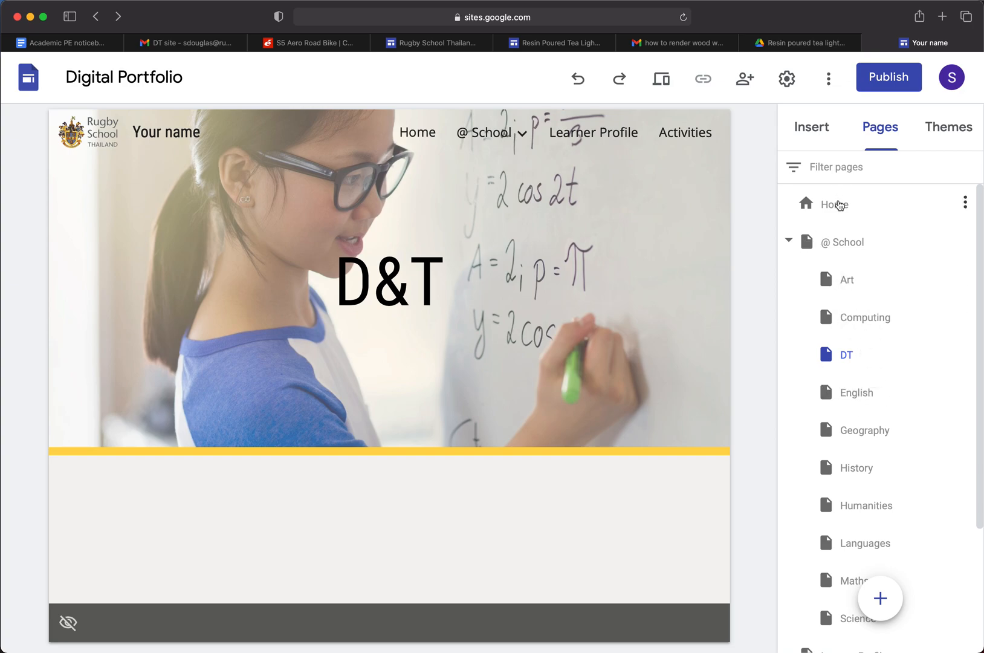
{"action": "left_click", "coordinate": [839, 208]}
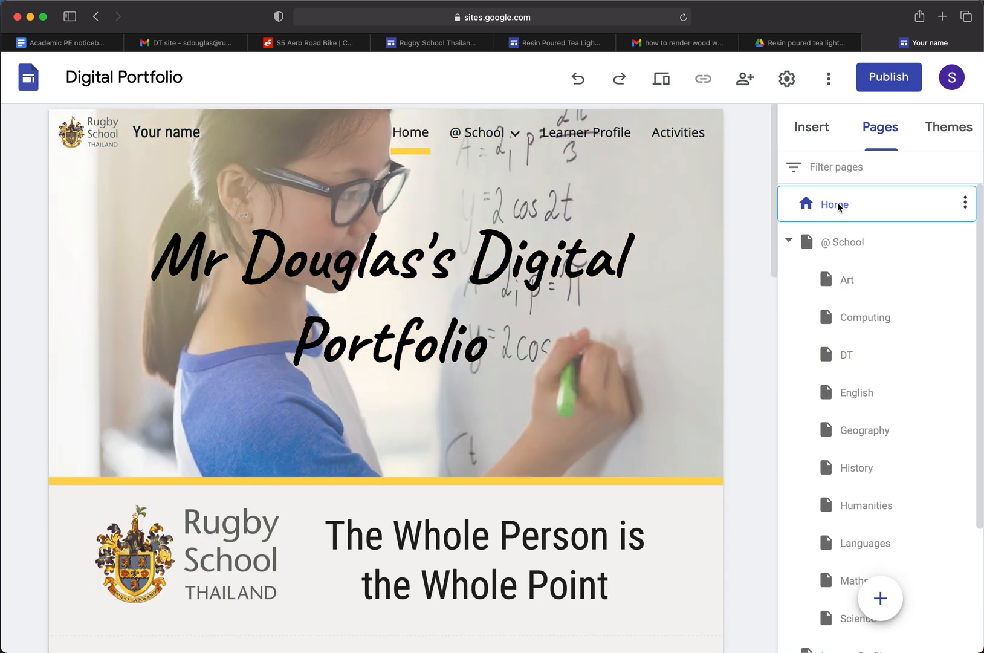
{"action": "scroll", "coordinate": [246, 270], "scroll_direction": "down", "scroll_amount": 12}
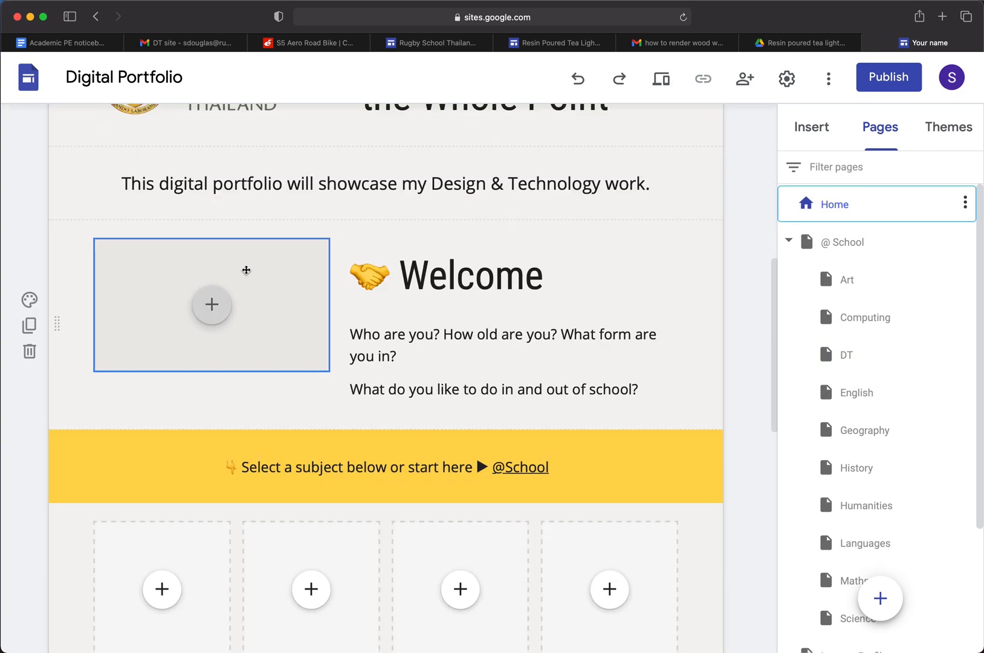
{"action": "scroll", "coordinate": [247, 270], "scroll_direction": "down", "scroll_amount": 3}
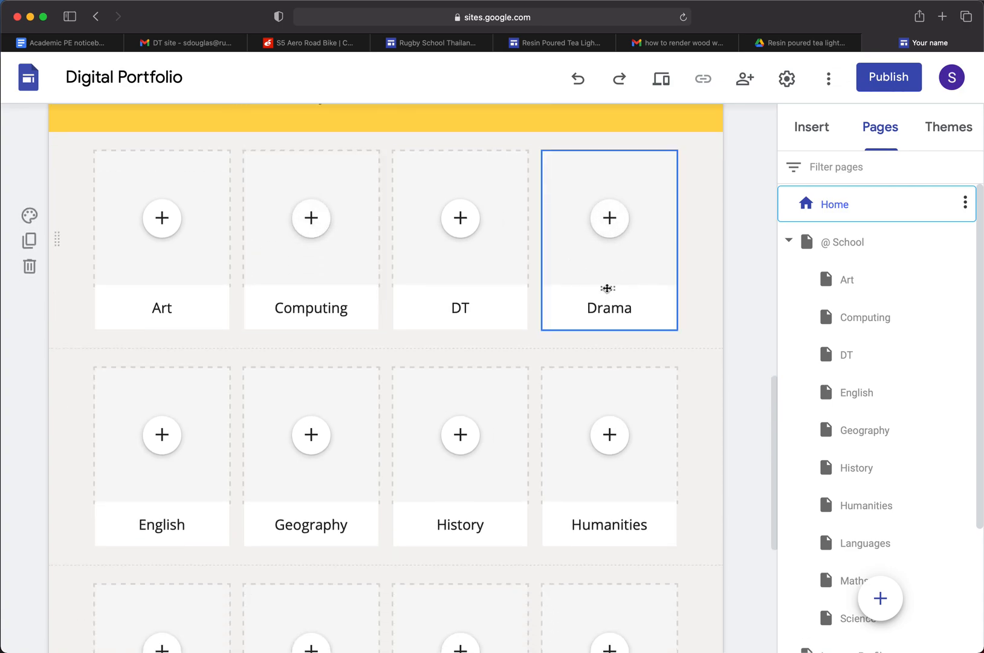
{"action": "left_click", "coordinate": [626, 285]}
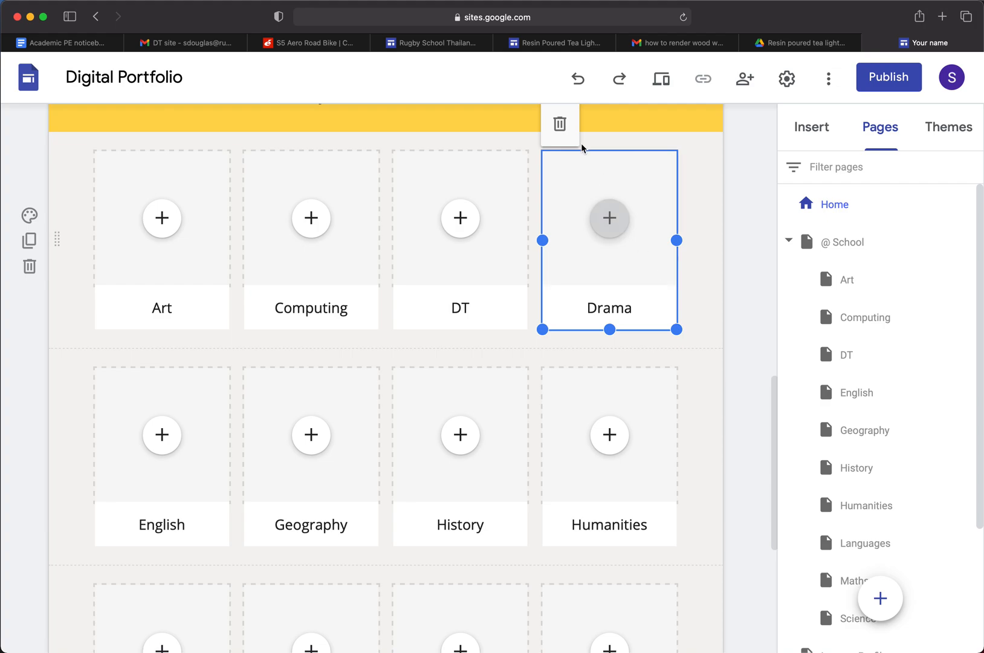
{"action": "left_click", "coordinate": [559, 124]}
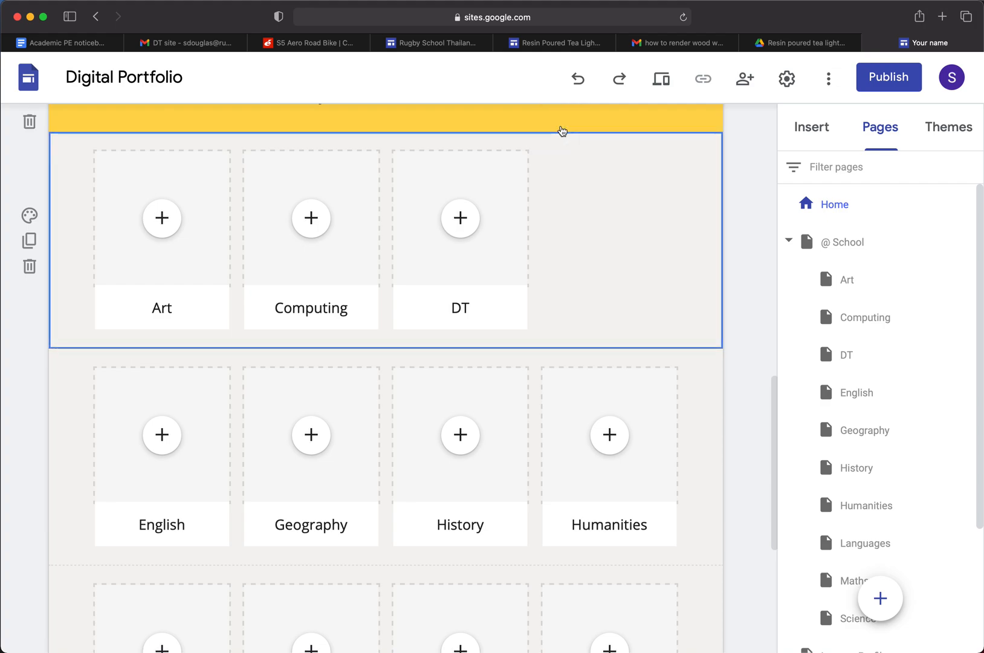
Delete the Music tile from the last row of subject tiles on the home page
{"action": "scroll", "coordinate": [564, 134], "scroll_direction": "down", "scroll_amount": 5}
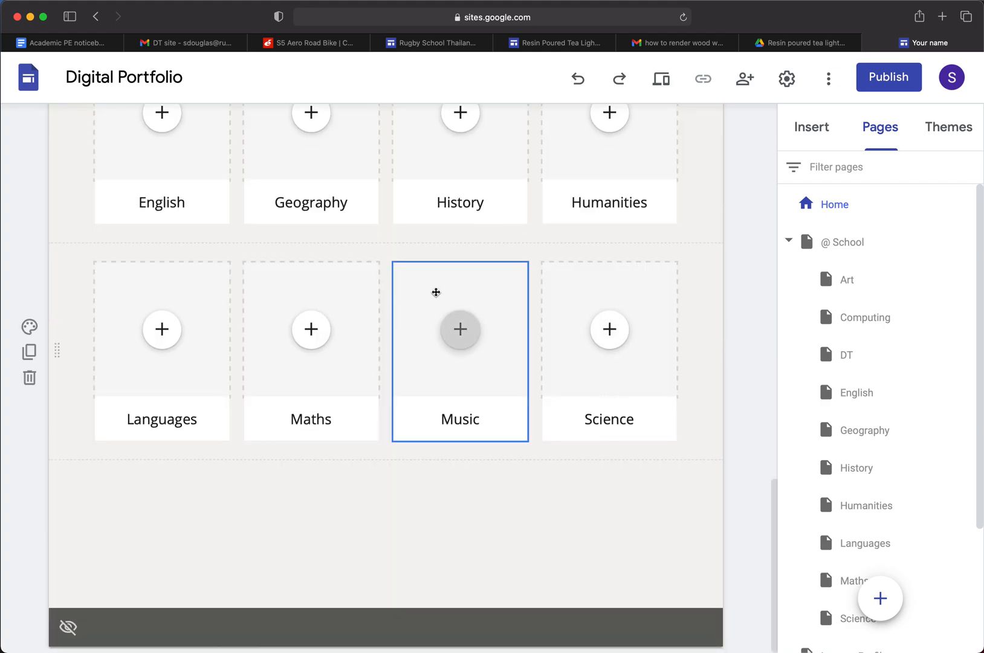
{"action": "left_click", "coordinate": [418, 288]}
{"action": "left_click", "coordinate": [410, 237]}
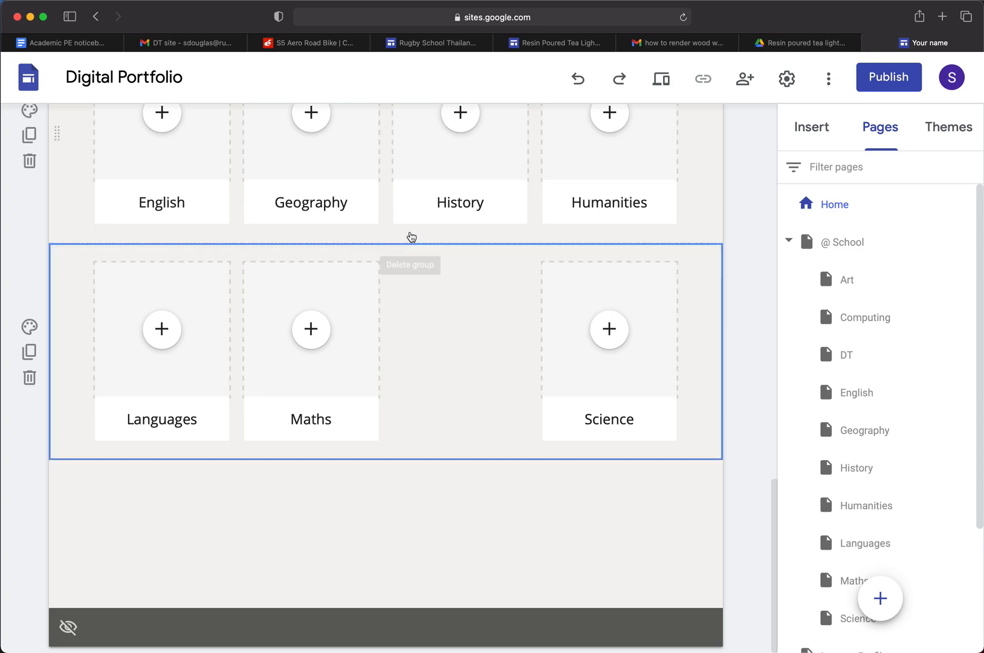
Move the English tile into the gap after DT and shift Geography, History and Humanities to the start of the second row
{"action": "scroll", "coordinate": [527, 412], "scroll_direction": "up", "scroll_amount": 5}
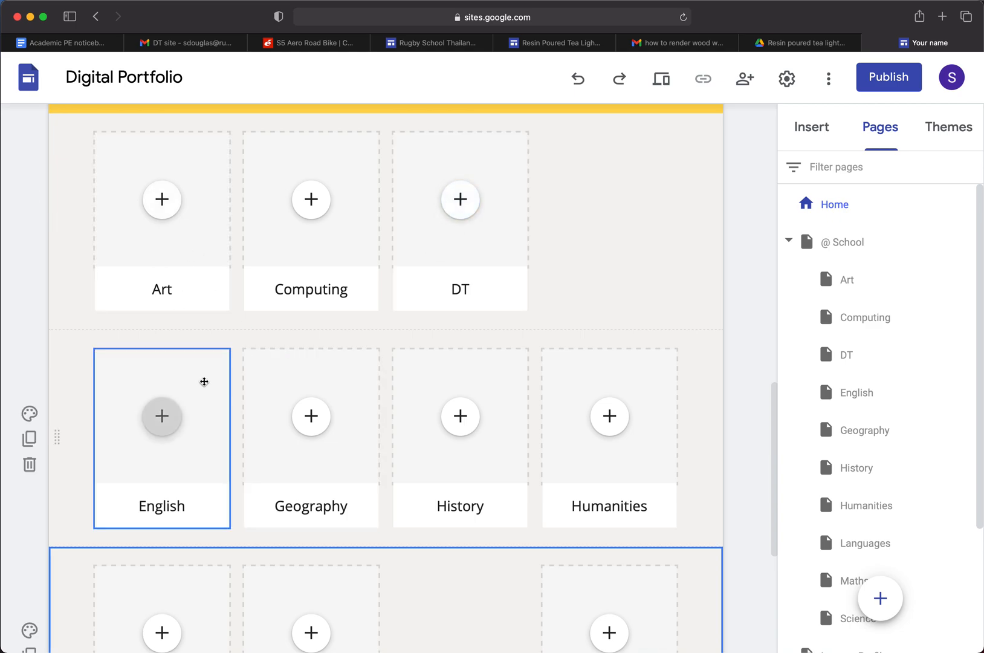
{"action": "left_click_drag", "start_coordinate": [195, 382], "coordinate": [621, 232]}
{"action": "left_click_drag", "start_coordinate": [309, 374], "coordinate": [151, 374]}
{"action": "left_click_drag", "start_coordinate": [419, 367], "coordinate": [316, 370]}
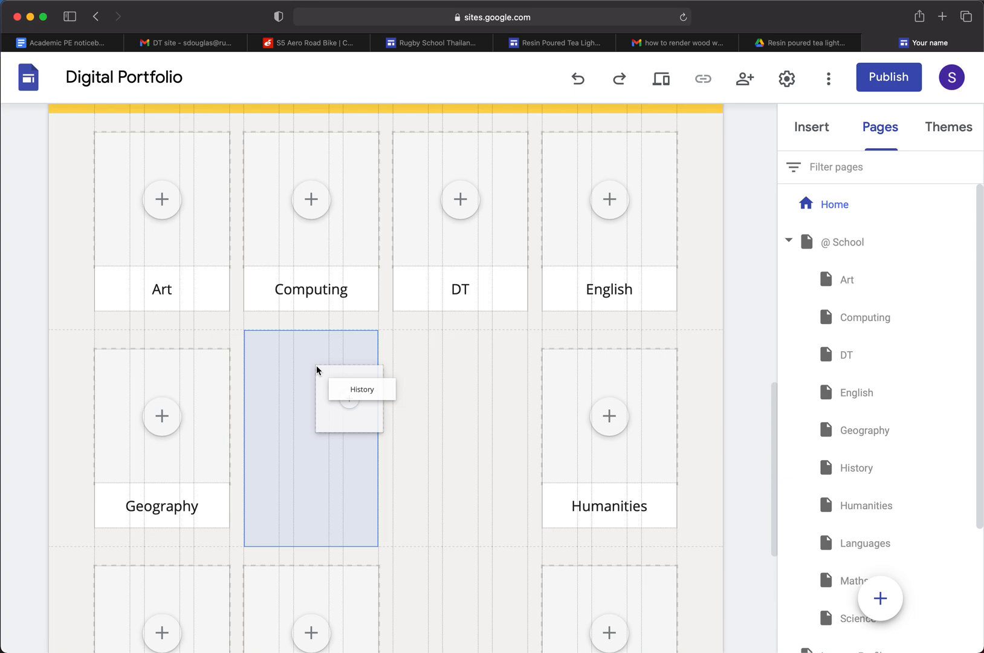
{"action": "left_click_drag", "start_coordinate": [316, 370], "coordinate": [316, 370]}
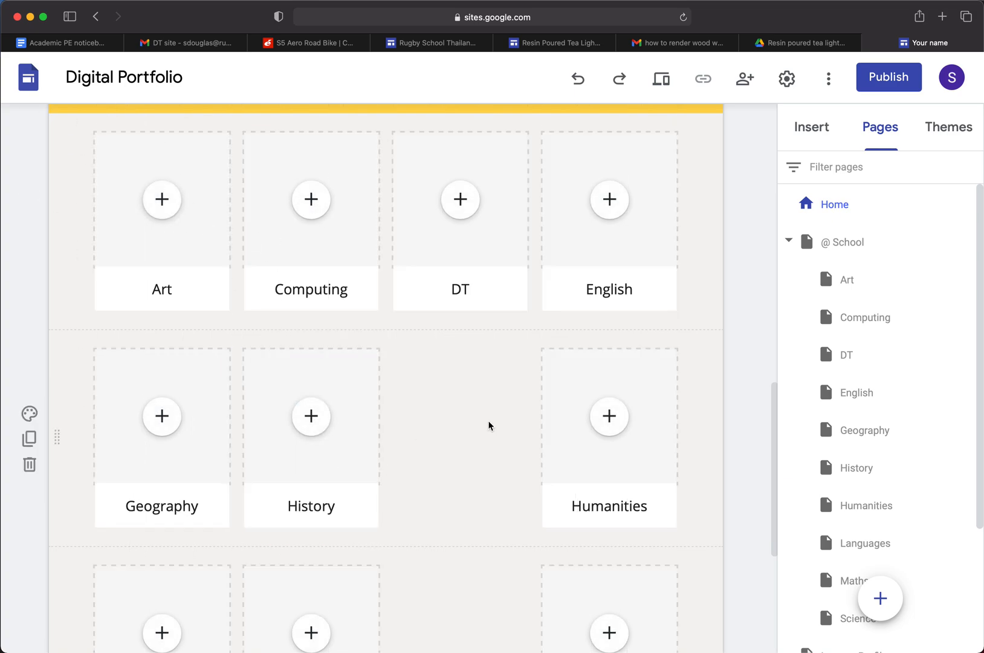
{"action": "left_click_drag", "start_coordinate": [571, 367], "coordinate": [468, 376]}
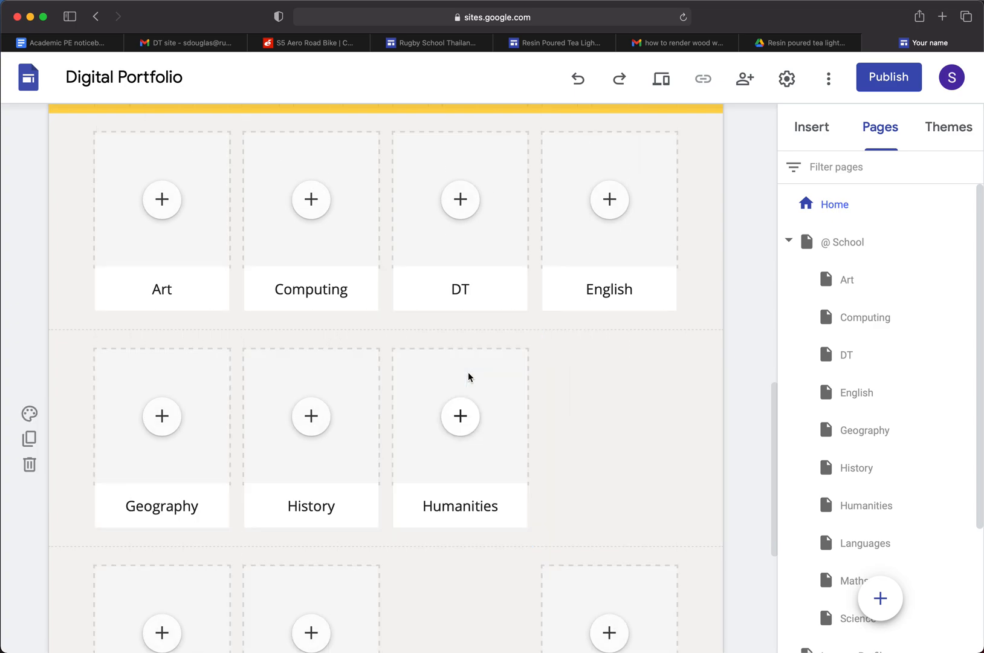
Move the Languages tile into the gap after Humanities and shift Maths and Science to the start of the third row
{"action": "scroll", "coordinate": [489, 401], "scroll_direction": "down", "scroll_amount": 3}
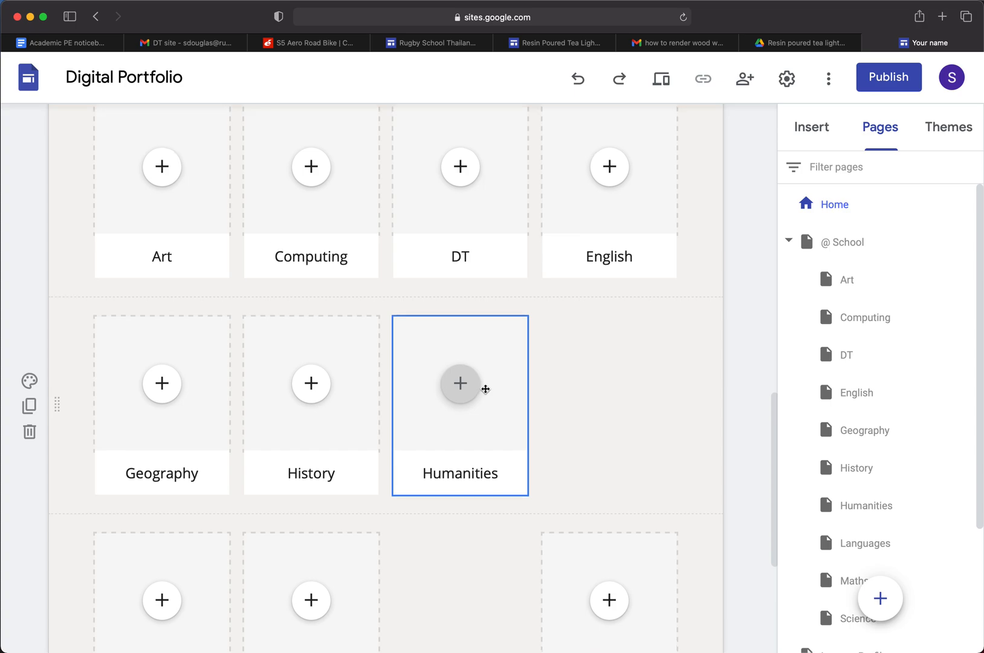
{"action": "left_click_drag", "start_coordinate": [204, 466], "coordinate": [612, 263]}
{"action": "left_click_drag", "start_coordinate": [336, 462], "coordinate": [173, 463]}
{"action": "left_click_drag", "start_coordinate": [657, 449], "coordinate": [311, 470]}
Insert a placeholder on the home page and position it beside the Science tile in the last row
{"action": "scroll", "coordinate": [639, 478], "scroll_direction": "down", "scroll_amount": 1}
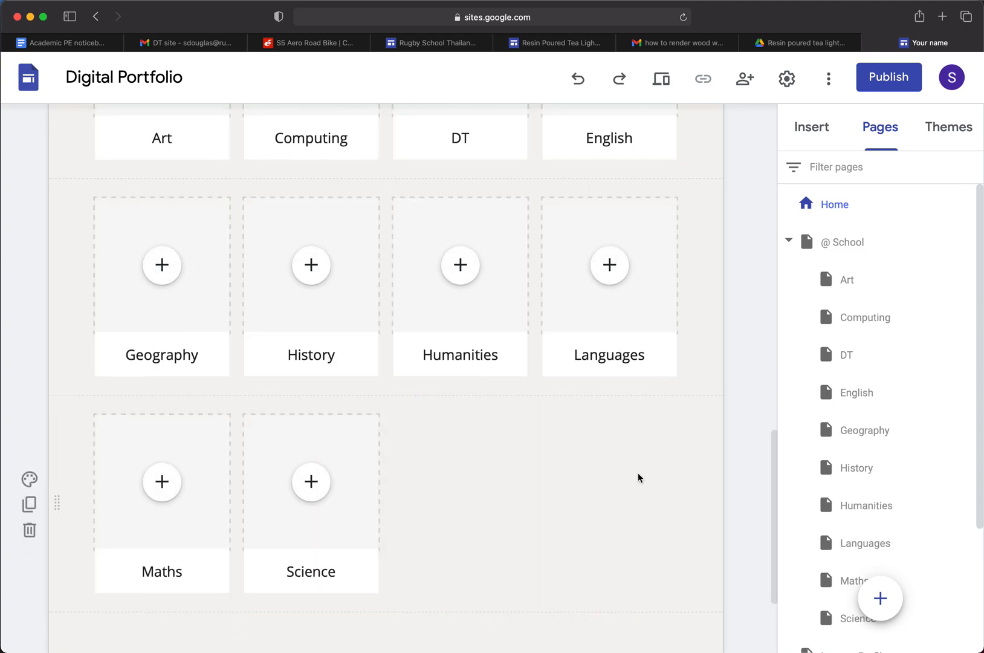
{"action": "left_click", "coordinate": [823, 136]}
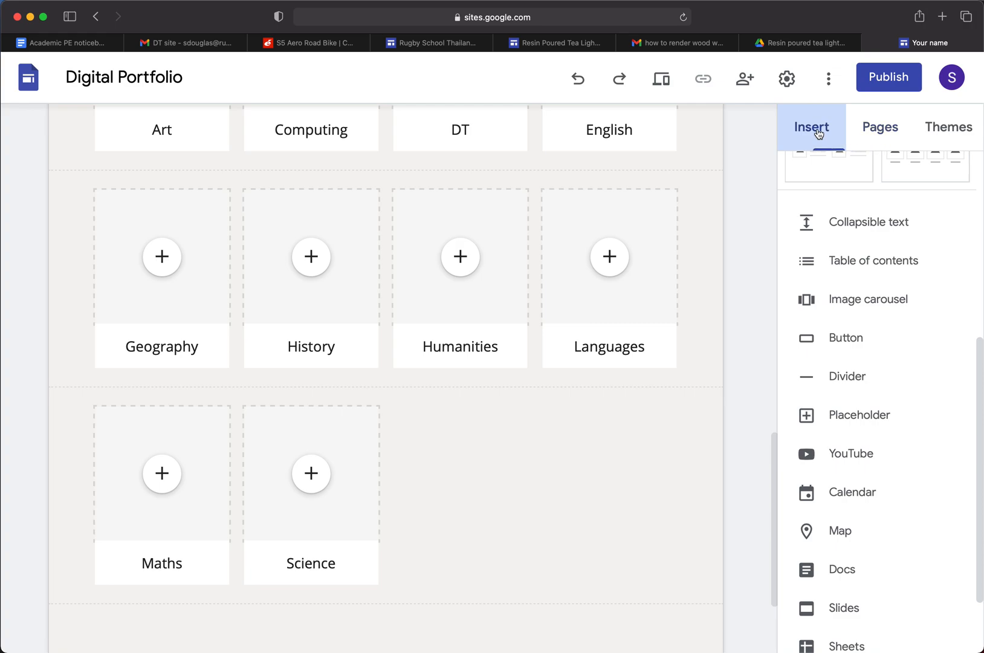
{"action": "scroll", "coordinate": [887, 480], "scroll_direction": "down", "scroll_amount": 1}
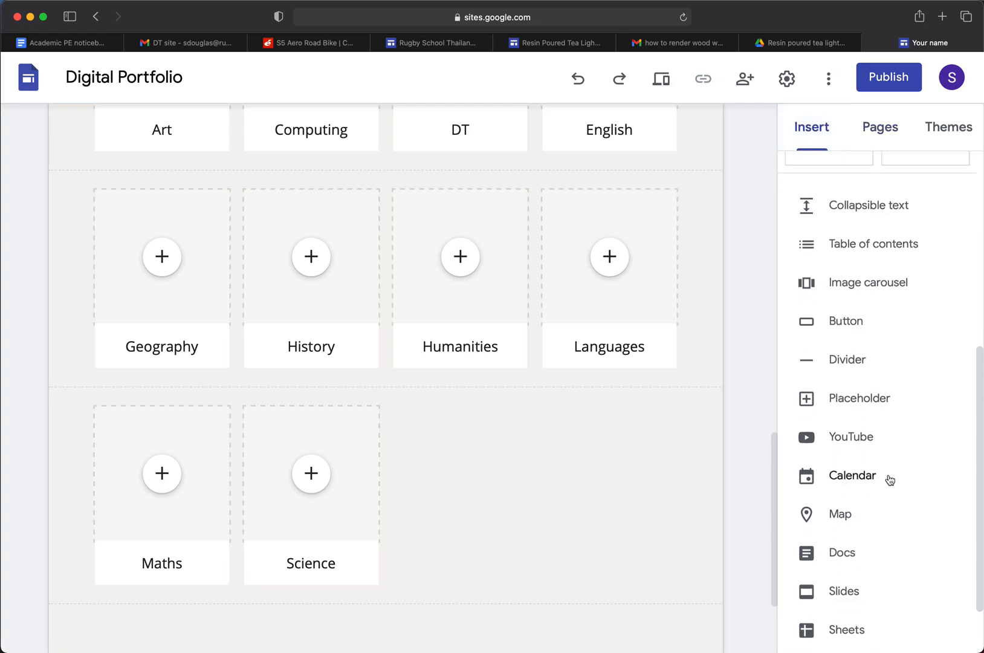
{"action": "left_click", "coordinate": [856, 400]}
{"action": "left_click_drag", "start_coordinate": [198, 456], "coordinate": [467, 283]}
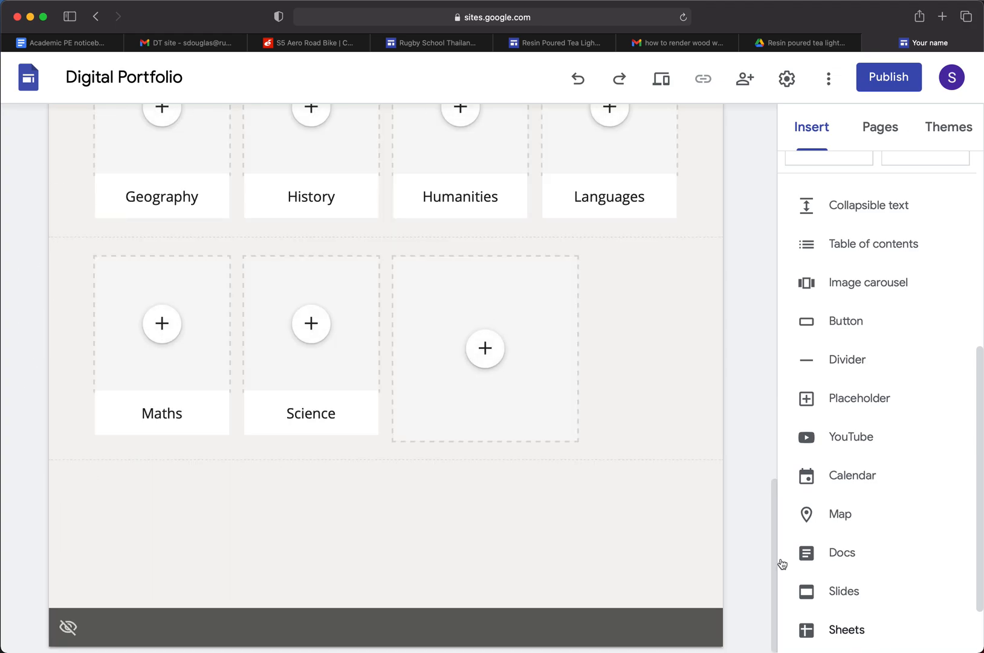
Shrink the new placeholder to the same width as the neighbouring subject tiles
{"action": "left_click", "coordinate": [573, 439]}
{"action": "left_click_drag", "start_coordinate": [573, 439], "coordinate": [528, 396]}
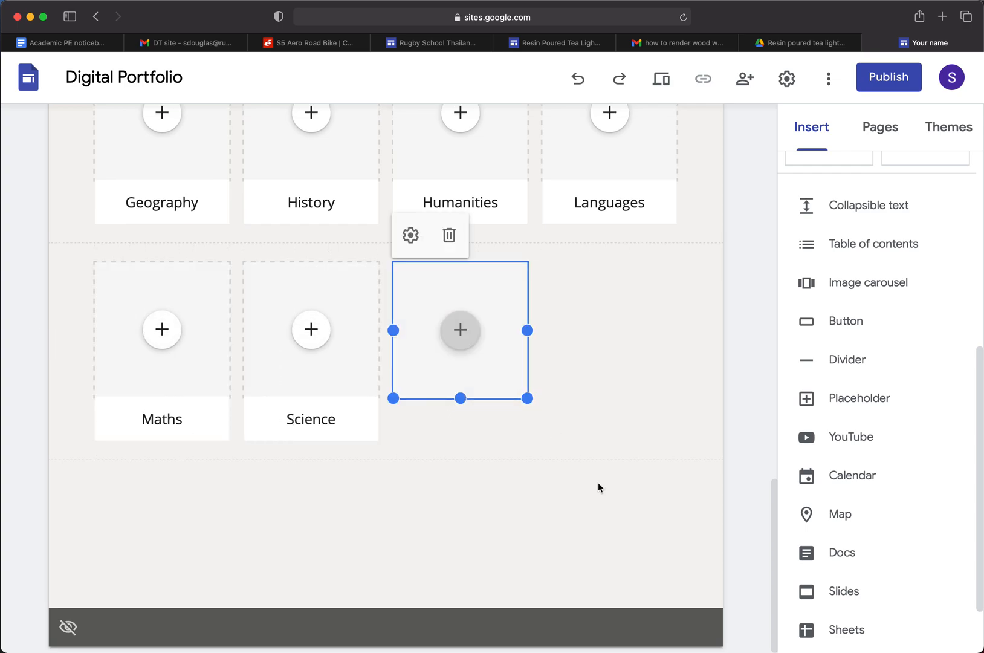
{"action": "left_click", "coordinate": [514, 446]}
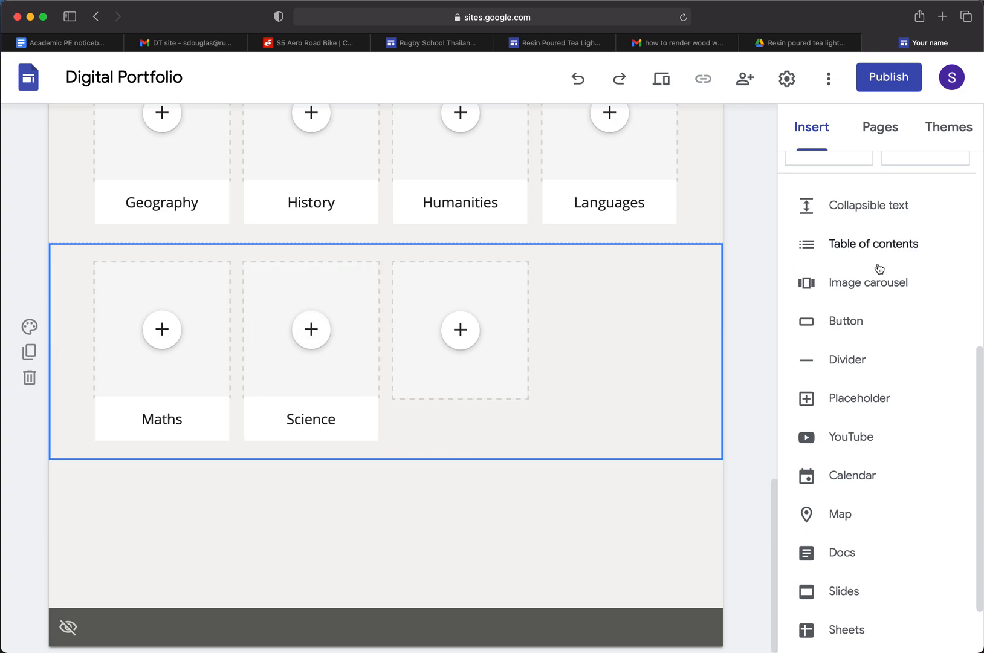
{"action": "scroll", "coordinate": [685, 364], "scroll_direction": "up", "scroll_amount": 1}
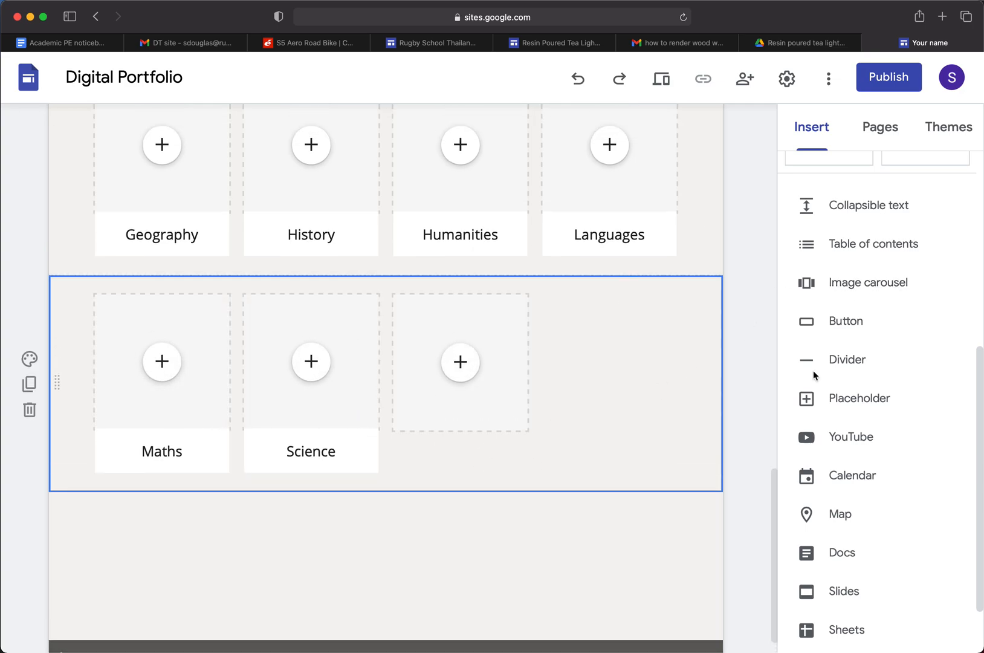
Add a text box below the last row of subject tiles with the text "Adding some text"
{"action": "scroll", "coordinate": [910, 522], "scroll_direction": "up", "scroll_amount": 2}
{"action": "scroll", "coordinate": [911, 512], "scroll_direction": "up", "scroll_amount": 5}
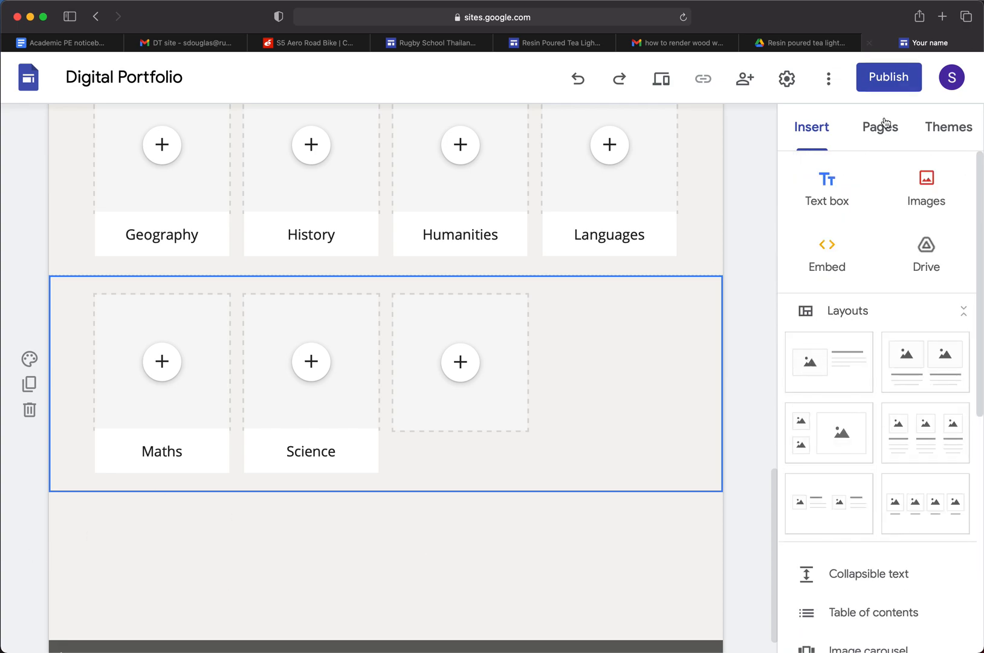
{"action": "left_click", "coordinate": [827, 189]}
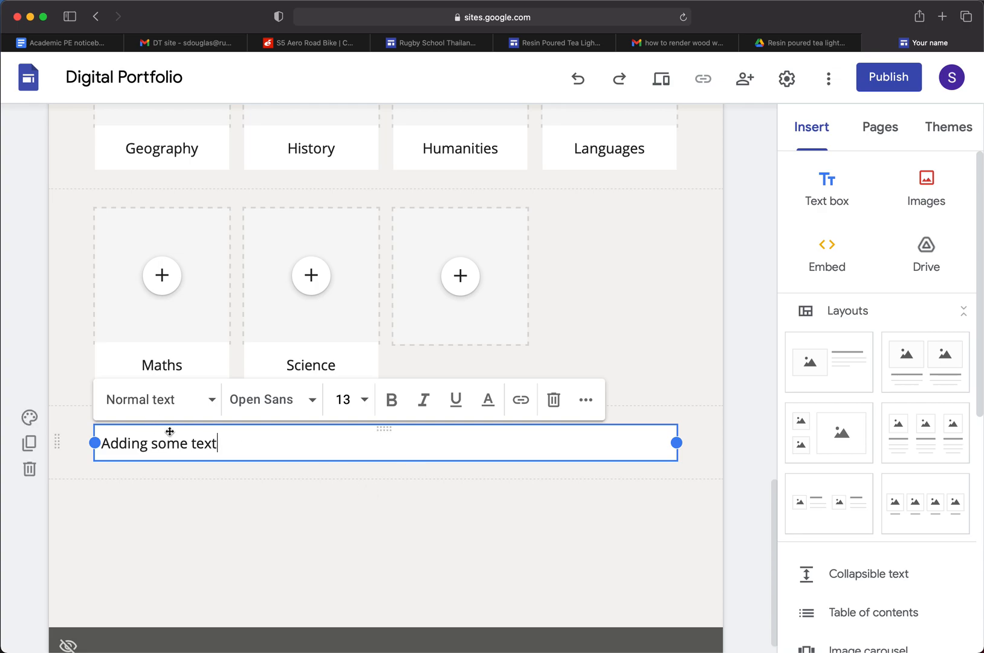
Try the Title style on the new text and give it the Heading style instead
{"action": "left_click_drag", "start_coordinate": [252, 444], "coordinate": [61, 435]}
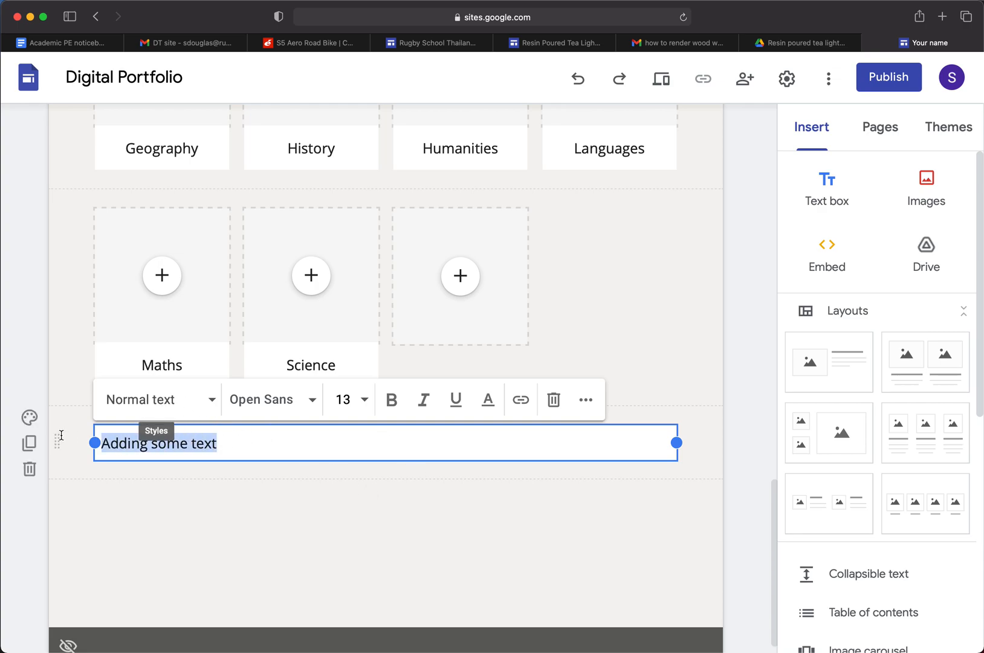
{"action": "left_click", "coordinate": [208, 404]}
{"action": "left_click", "coordinate": [156, 450]}
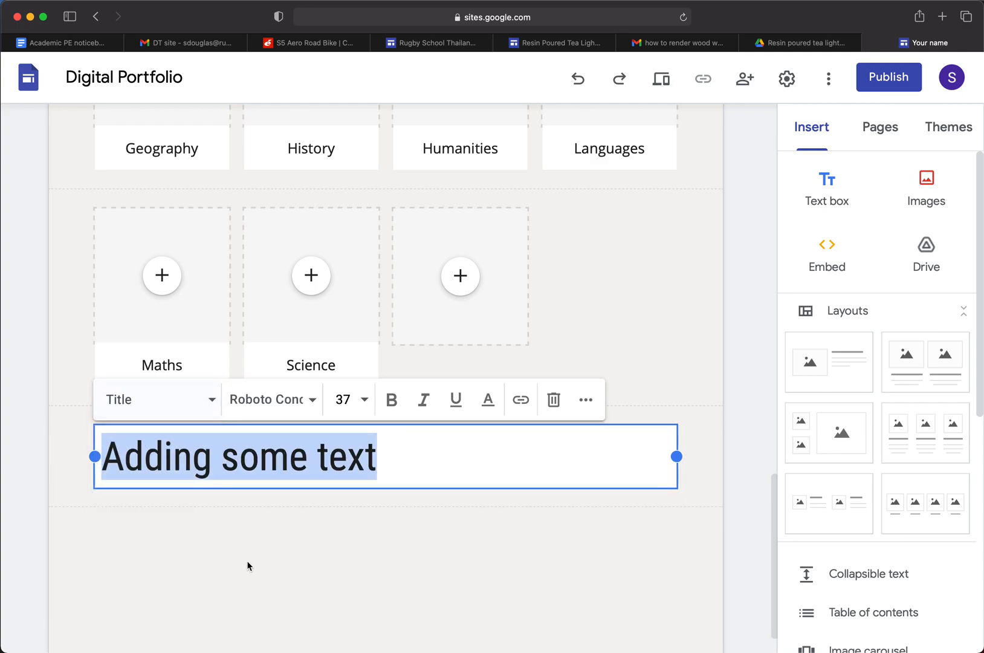
{"action": "left_click", "coordinate": [209, 401]}
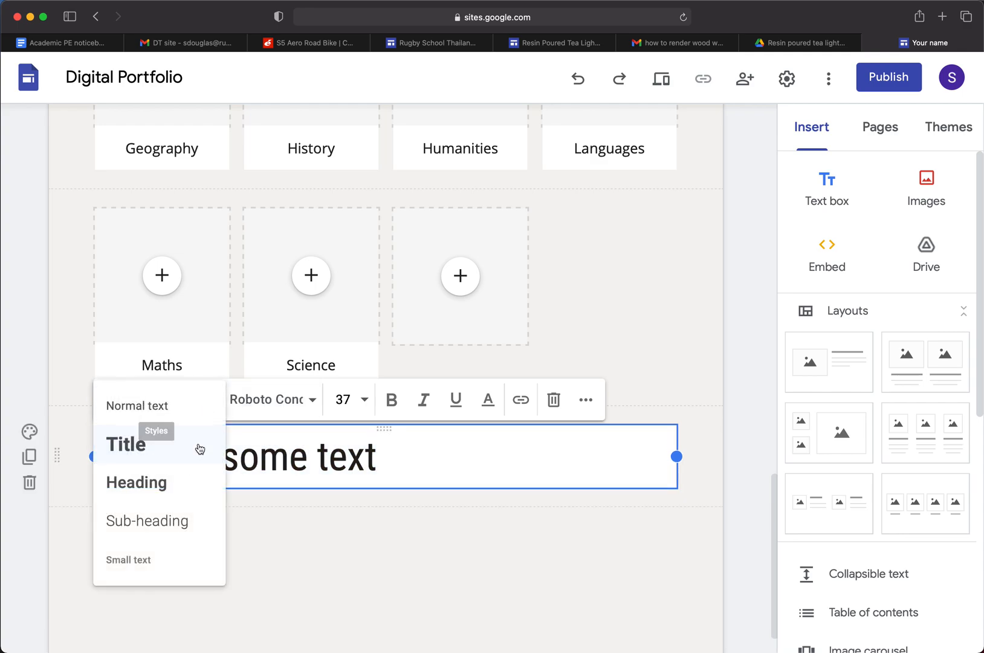
{"action": "left_click", "coordinate": [190, 482]}
Try the Pacifico and Impact fonts on the "Adding some text" heading
{"action": "left_click", "coordinate": [315, 399]}
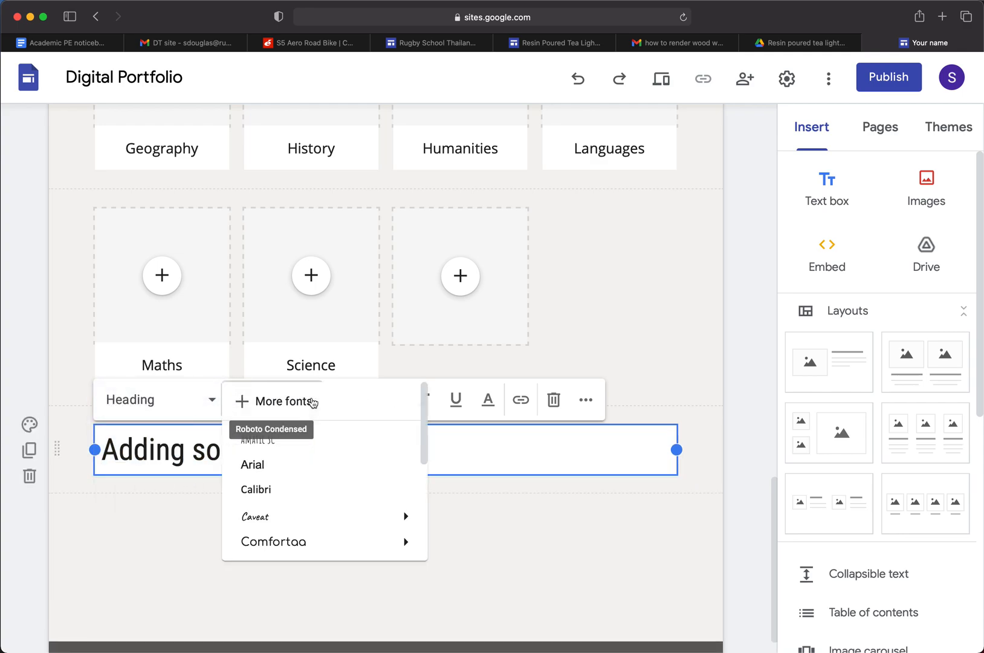
{"action": "scroll", "coordinate": [310, 520], "scroll_direction": "down", "scroll_amount": 5}
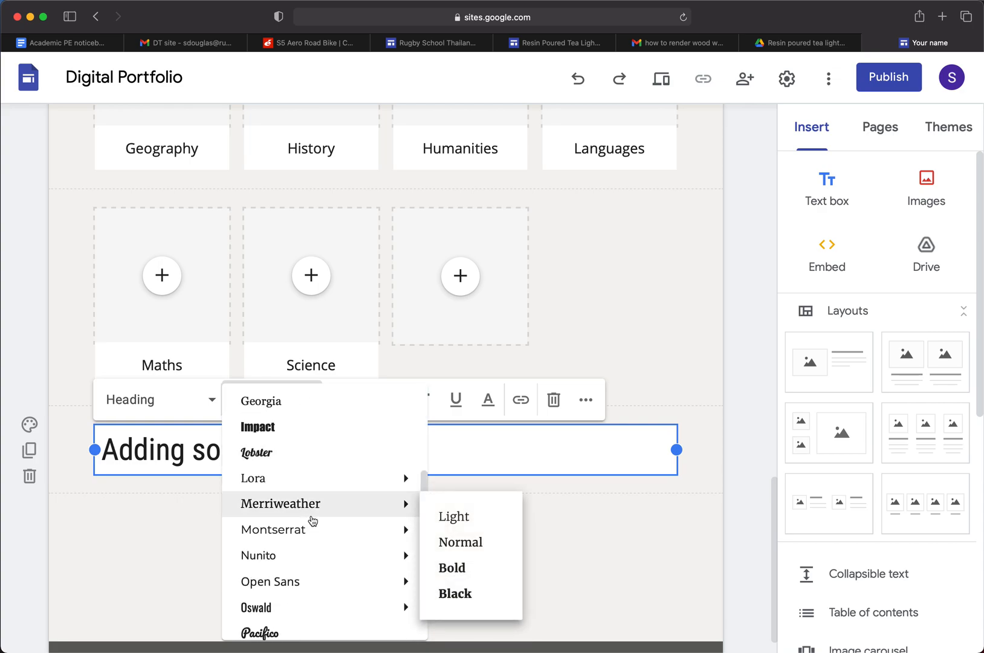
{"action": "left_click", "coordinate": [328, 625]}
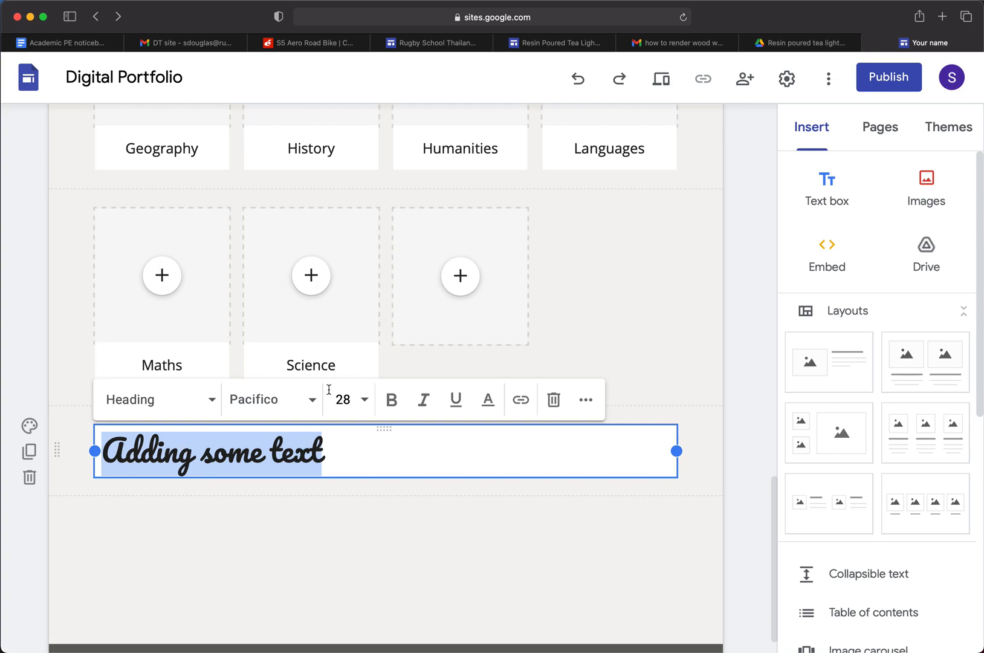
{"action": "left_click", "coordinate": [312, 400]}
{"action": "mouse_move", "coordinate": [356, 500]}
{"action": "scroll", "coordinate": [356, 501], "scroll_direction": "down", "scroll_amount": 5}
{"action": "left_click", "coordinate": [318, 523]}
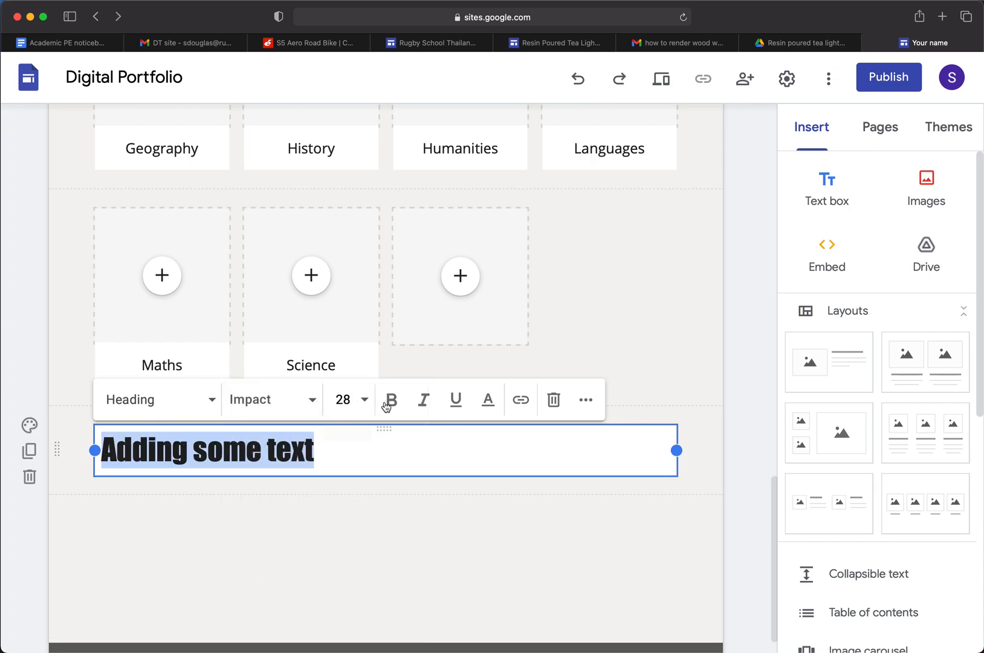
{"action": "left_click", "coordinate": [365, 400]}
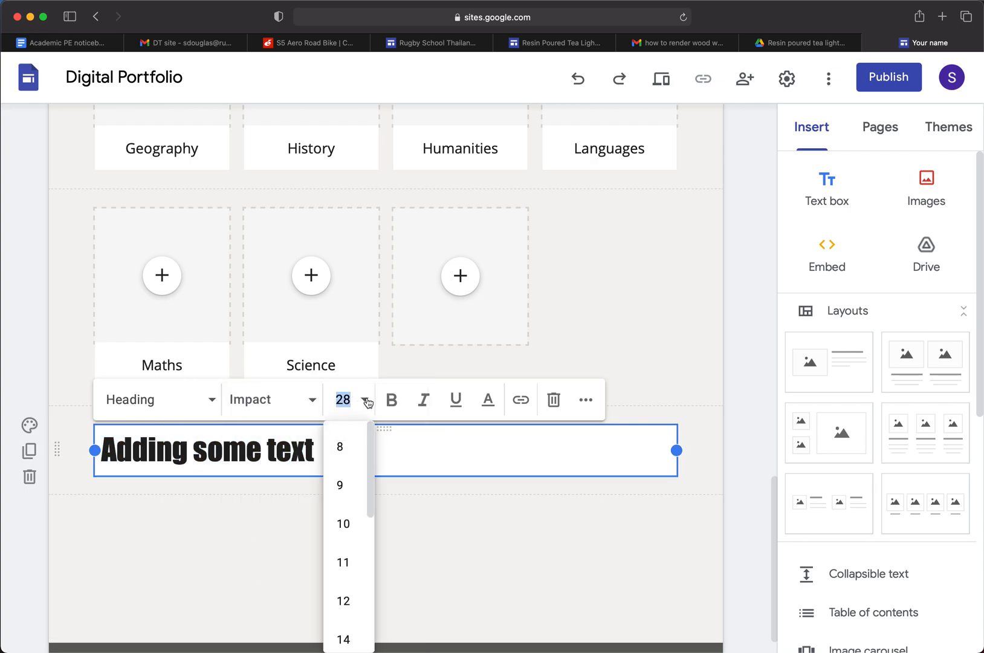
{"action": "left_click", "coordinate": [391, 400]}
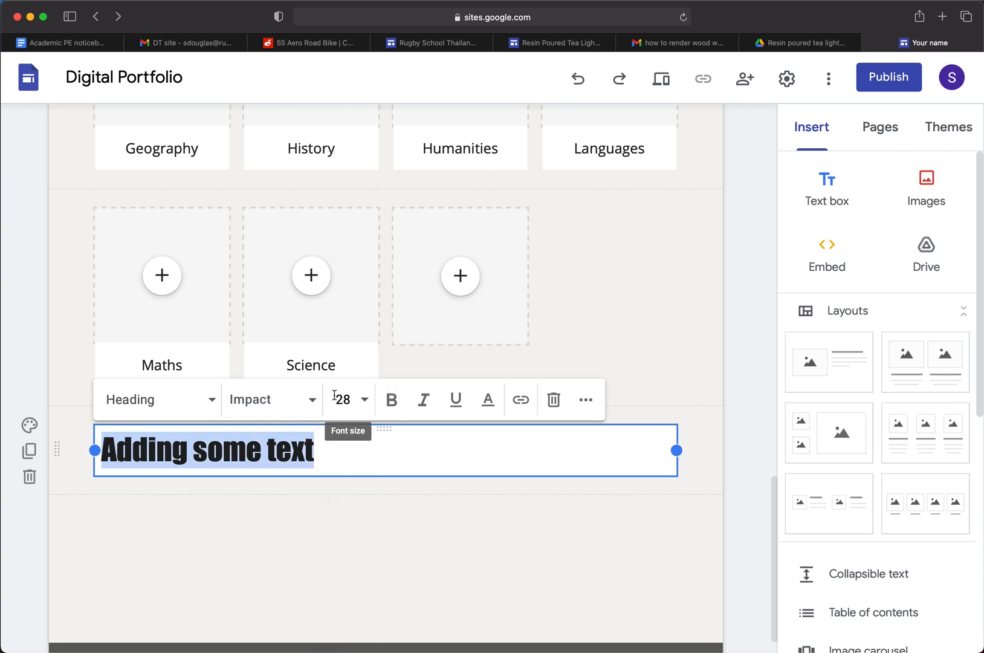
Set the font of the "Adding some text" heading to Oswald
{"action": "left_click", "coordinate": [313, 401]}
{"action": "scroll", "coordinate": [326, 513], "scroll_direction": "down", "scroll_amount": 10}
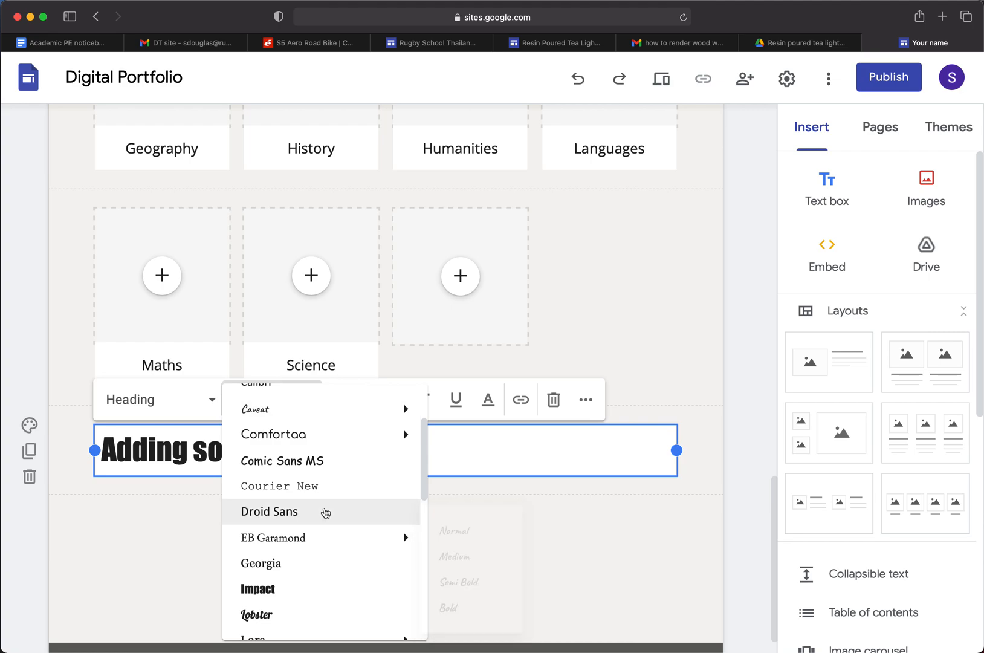
{"action": "scroll", "coordinate": [326, 513], "scroll_direction": "down", "scroll_amount": 2}
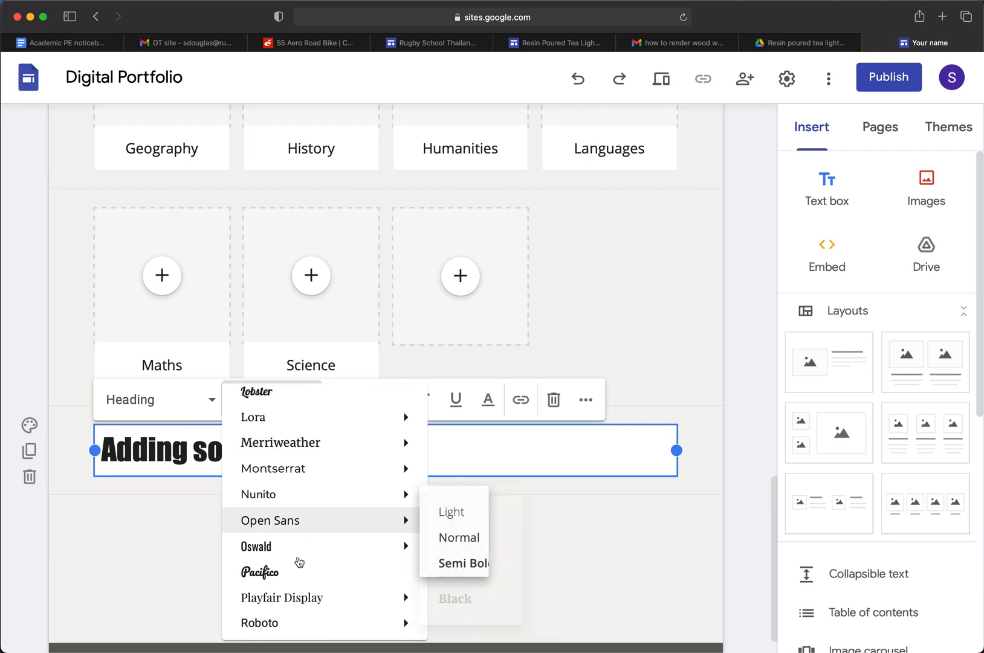
{"action": "left_click", "coordinate": [275, 548]}
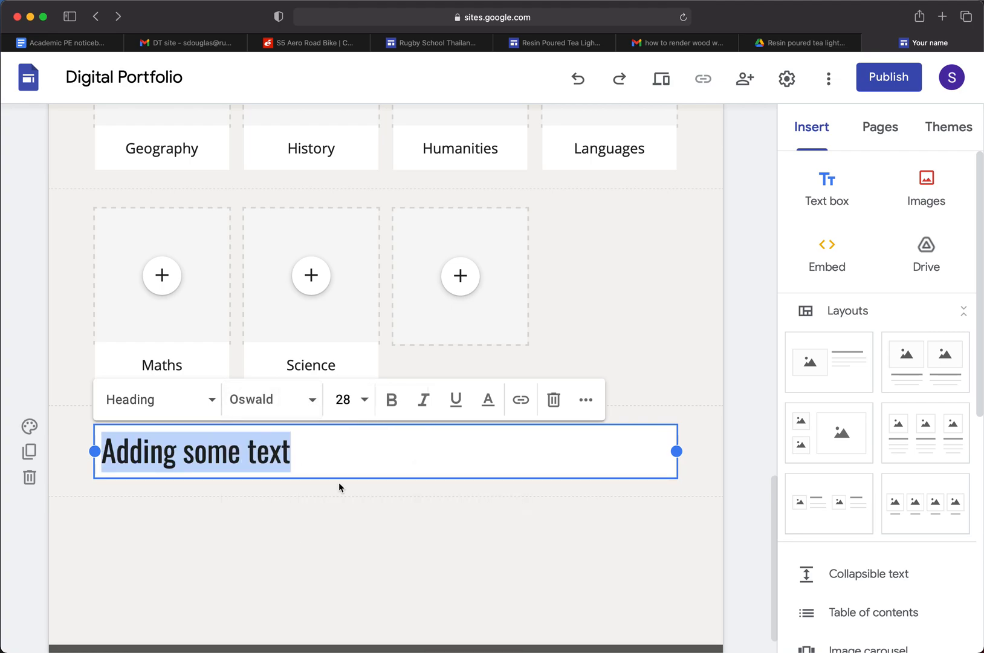
Colour the "Adding some text" heading dark red
{"action": "left_click", "coordinate": [392, 400]}
{"action": "left_click", "coordinate": [391, 400]}
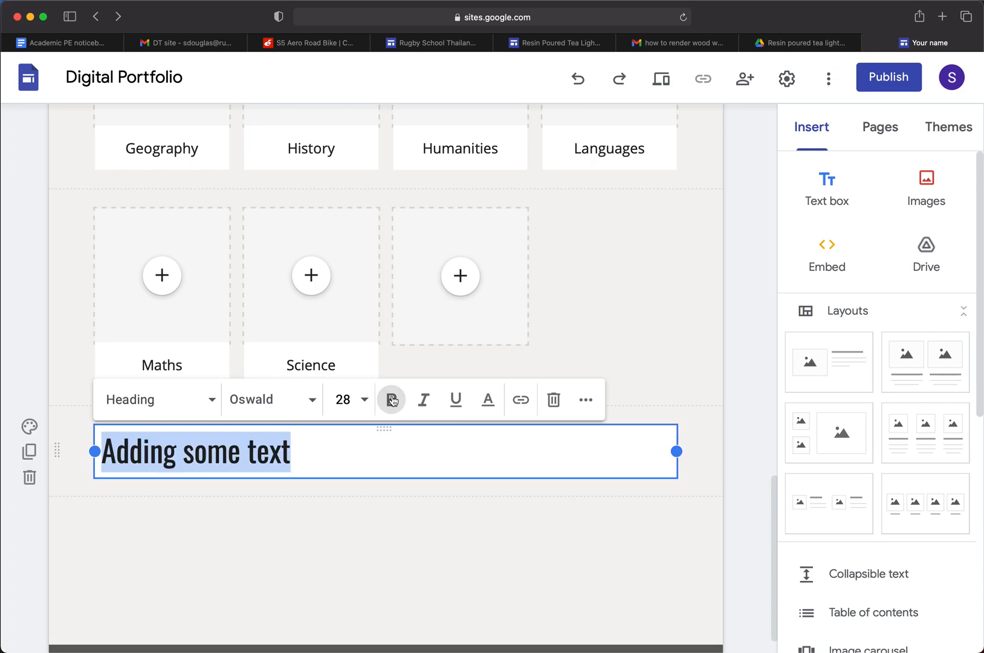
{"action": "left_click", "coordinate": [489, 399]}
{"action": "left_click", "coordinate": [488, 400]}
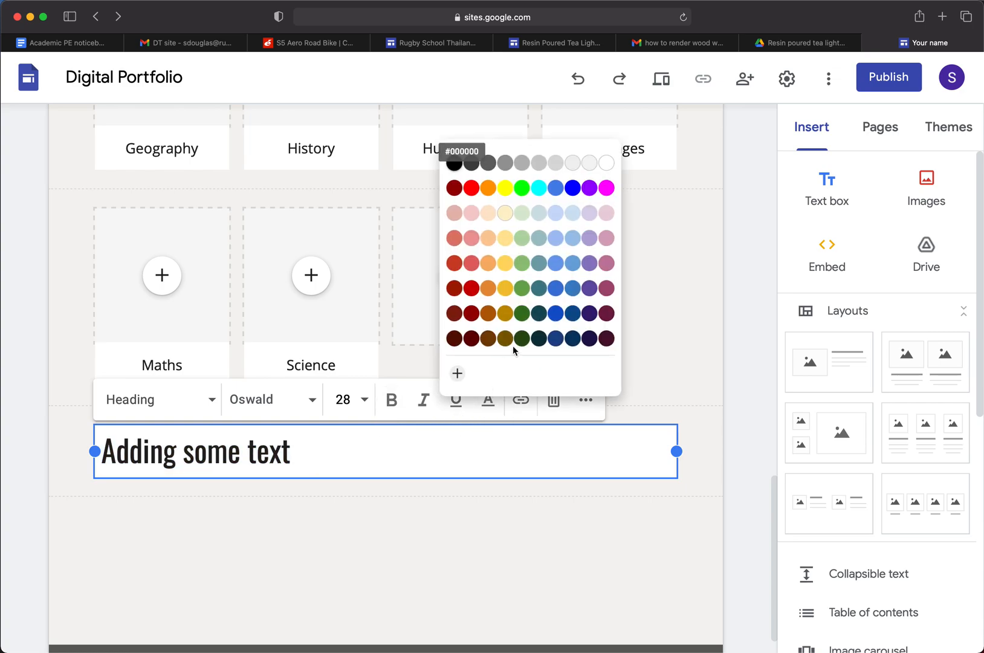
{"action": "left_click", "coordinate": [456, 191]}
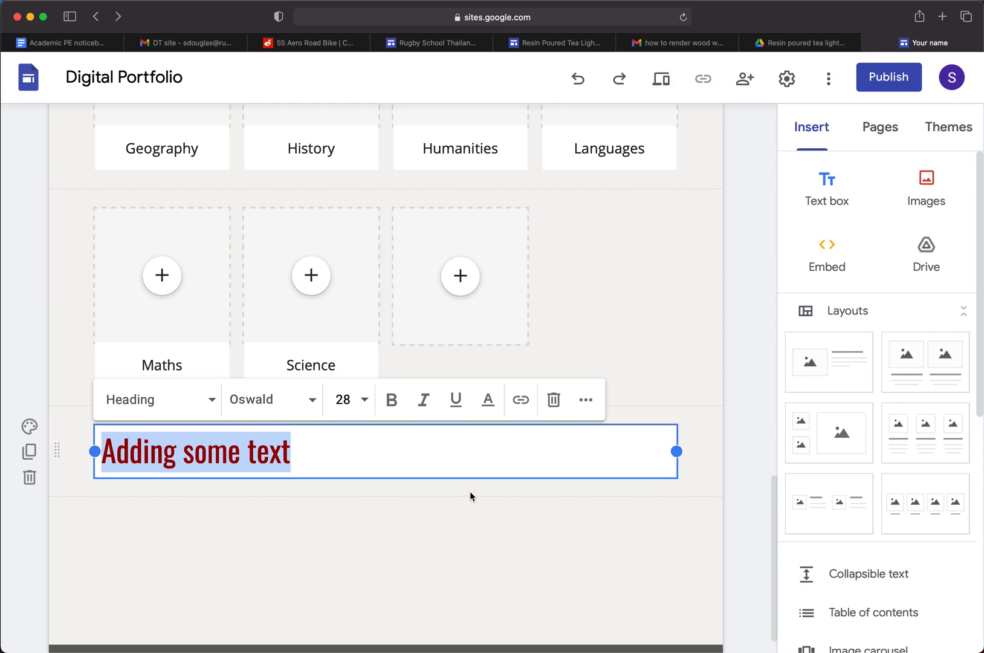
{"action": "left_click", "coordinate": [470, 491]}
{"action": "left_click", "coordinate": [296, 455]}
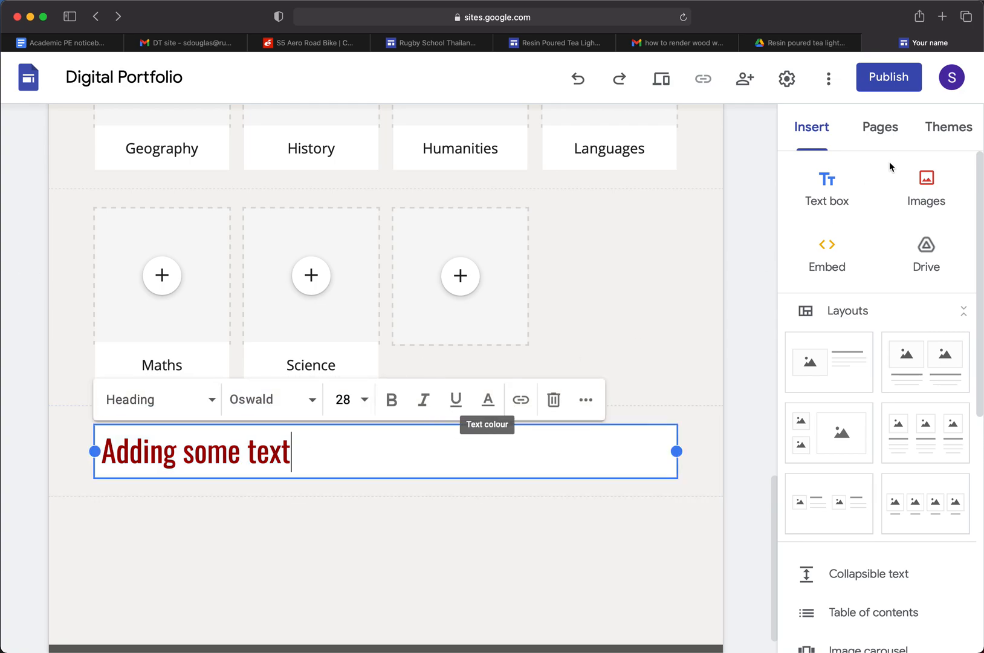
Link the whole "Adding some text" heading to the site's Activities page and check the link's target
{"action": "left_click", "coordinate": [887, 131]}
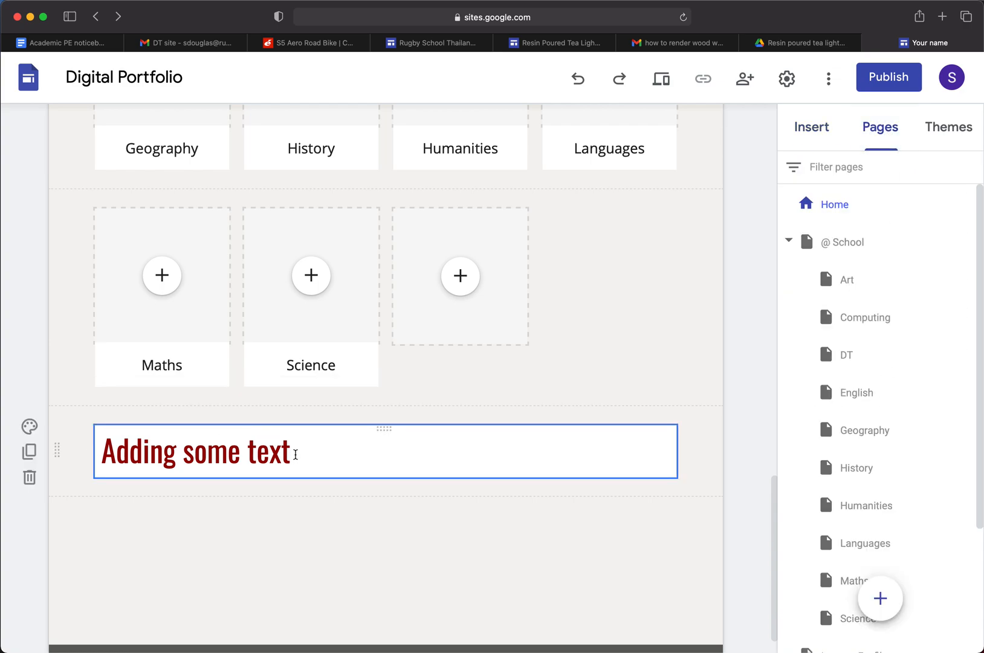
{"action": "left_click_drag", "start_coordinate": [296, 457], "coordinate": [29, 449]}
{"action": "left_click_drag", "start_coordinate": [301, 453], "coordinate": [99, 452]}
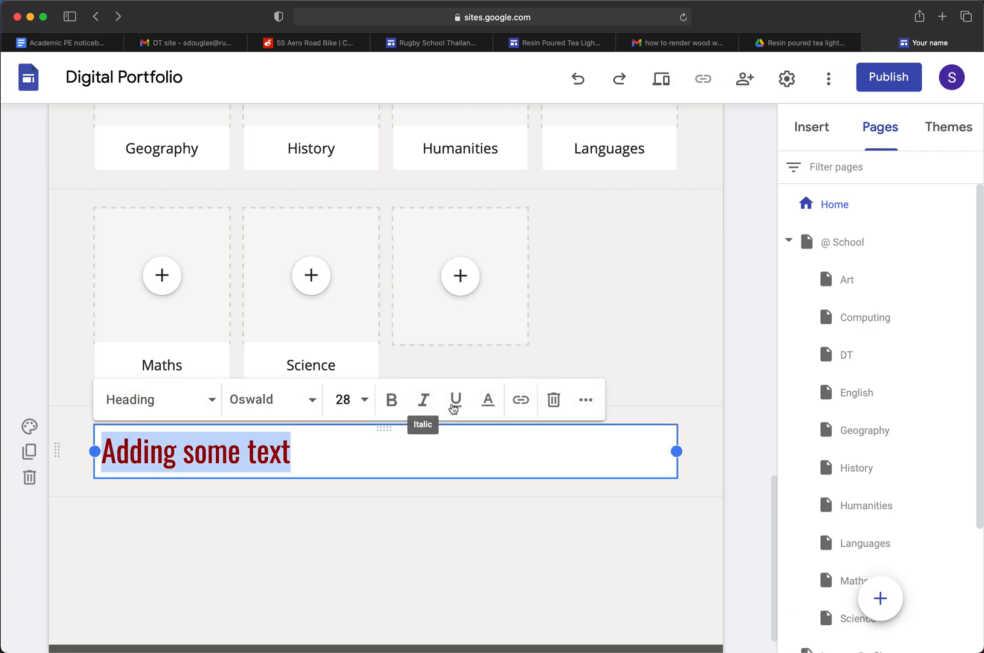
{"action": "left_click", "coordinate": [520, 400]}
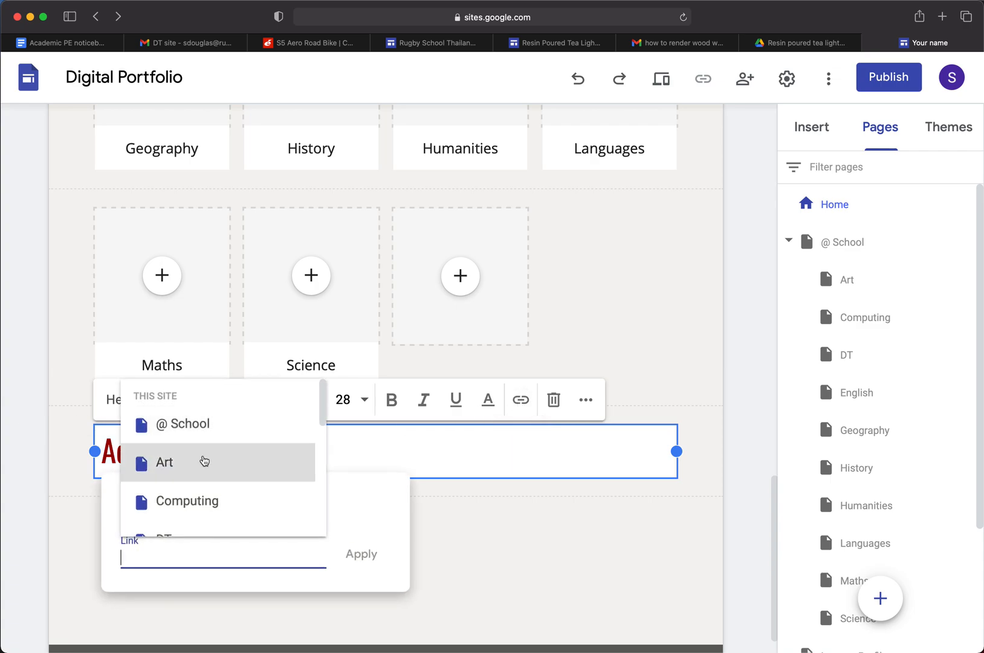
{"action": "scroll", "coordinate": [209, 459], "scroll_direction": "down", "scroll_amount": 5}
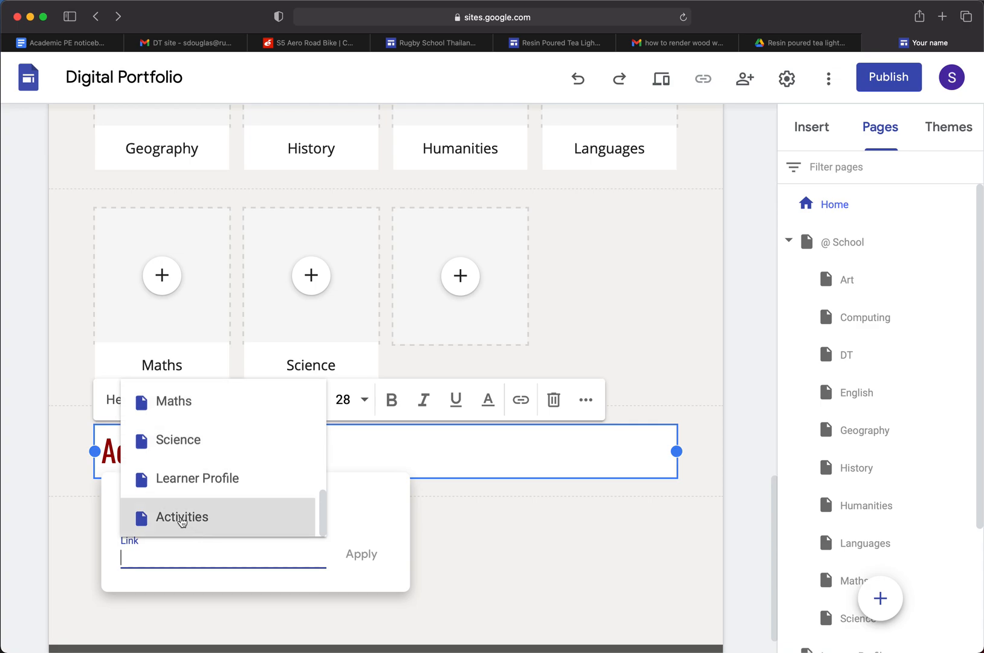
{"action": "left_click", "coordinate": [182, 518]}
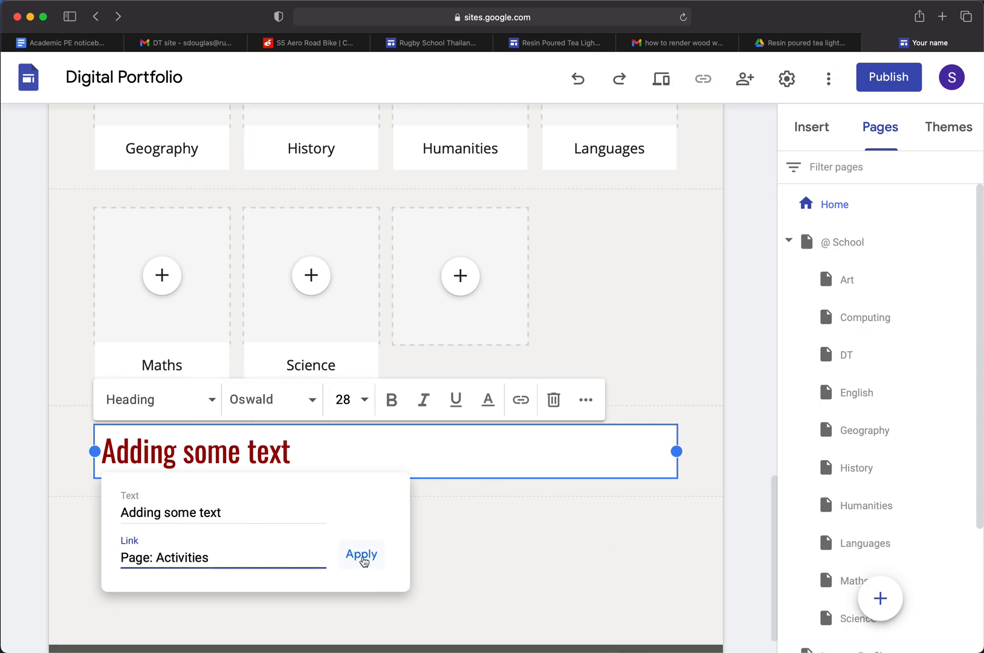
{"action": "left_click", "coordinate": [363, 556]}
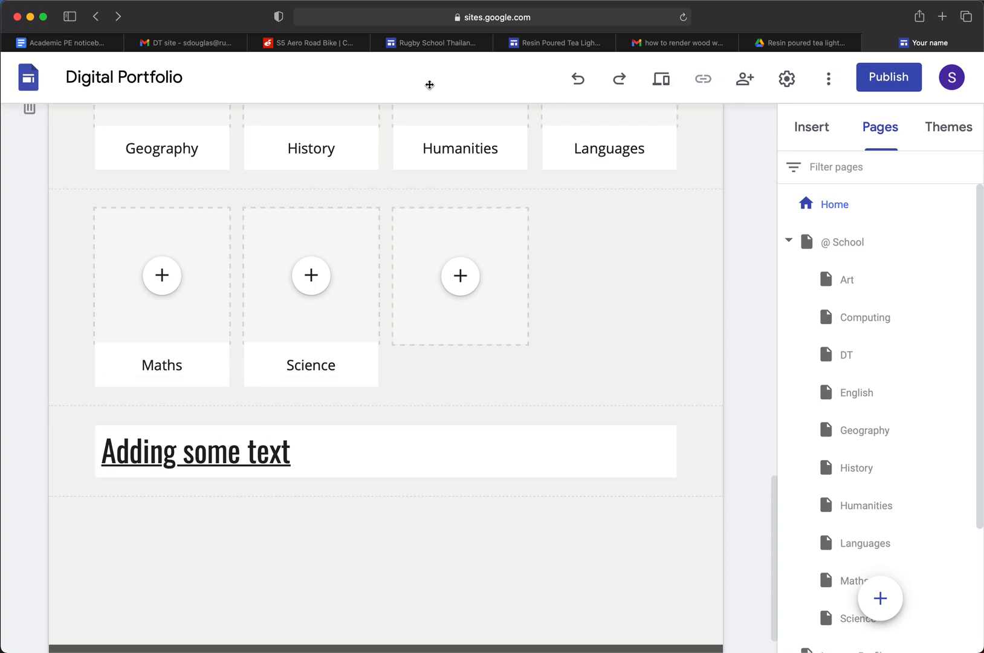
{"action": "left_click", "coordinate": [236, 457]}
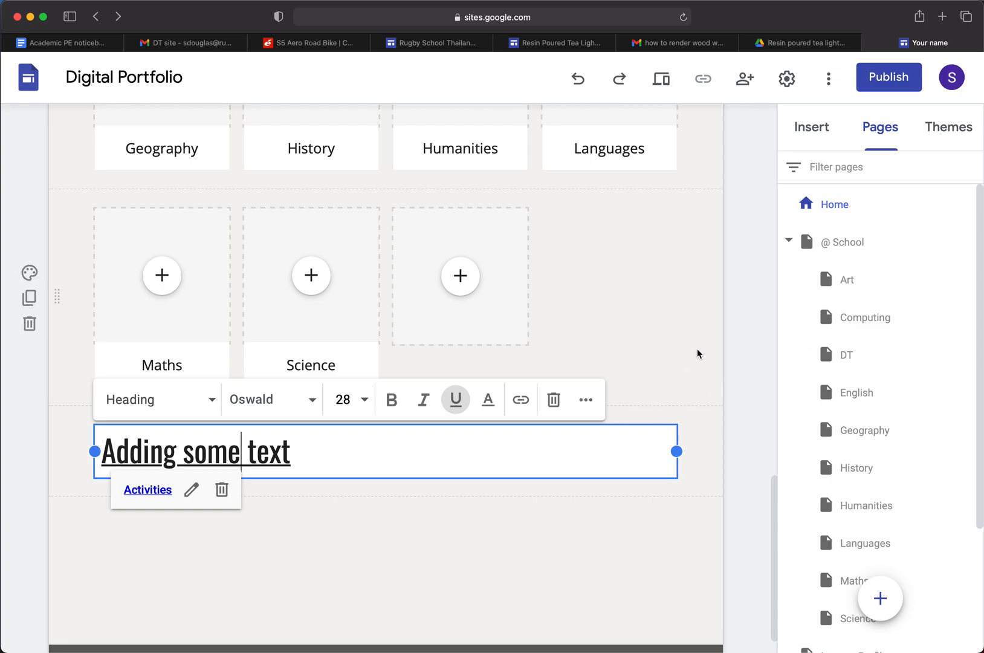
Start publishing the site and try a web address made of the owner's name followed by "-d&t"
{"action": "scroll", "coordinate": [705, 356], "scroll_direction": "up", "scroll_amount": 5}
{"action": "scroll", "coordinate": [713, 351], "scroll_direction": "up", "scroll_amount": 10}
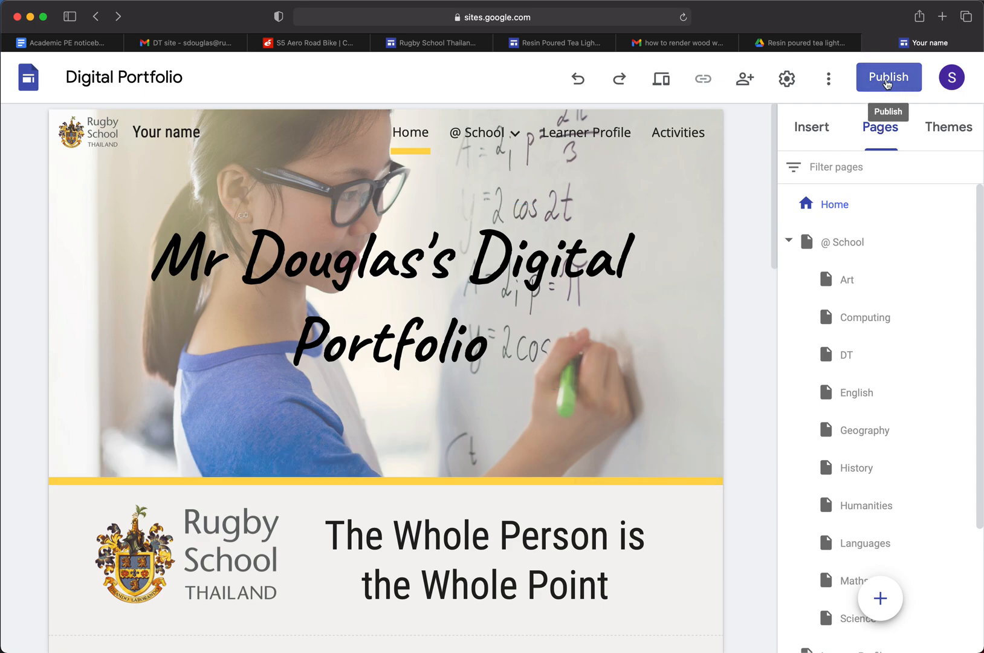
{"action": "left_click", "coordinate": [887, 80]}
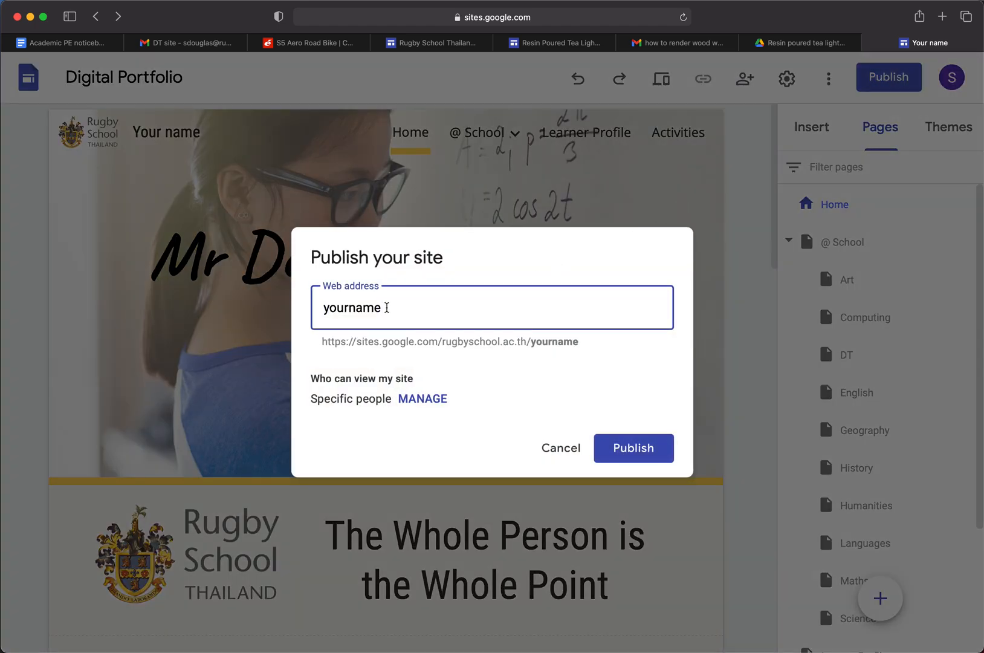
{"action": "left_click_drag", "start_coordinate": [395, 305], "coordinate": [249, 308]}
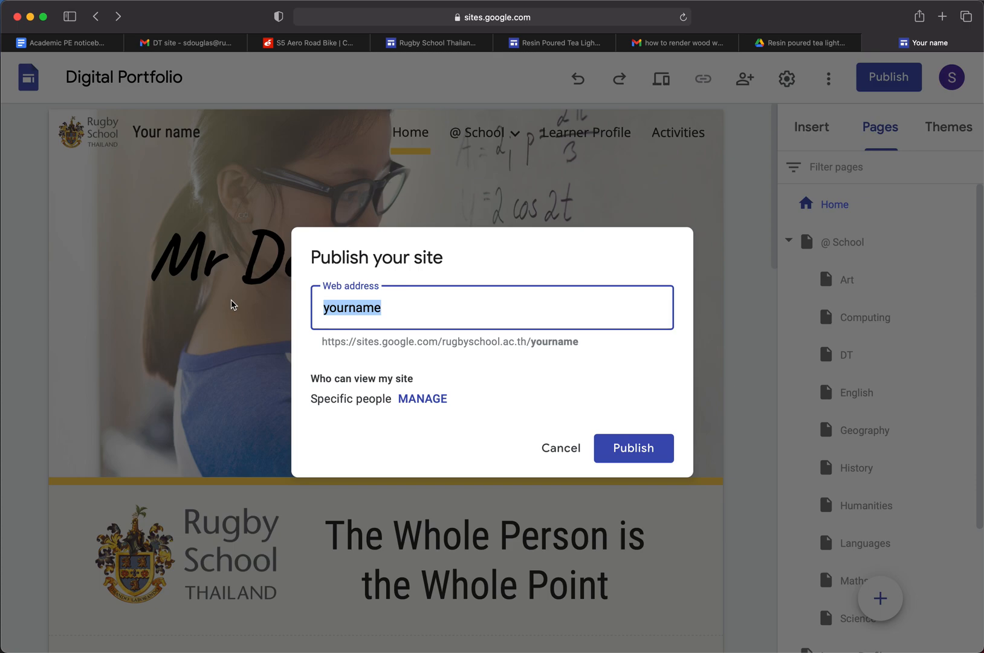
{"action": "type", "text": "mr-douglas"}
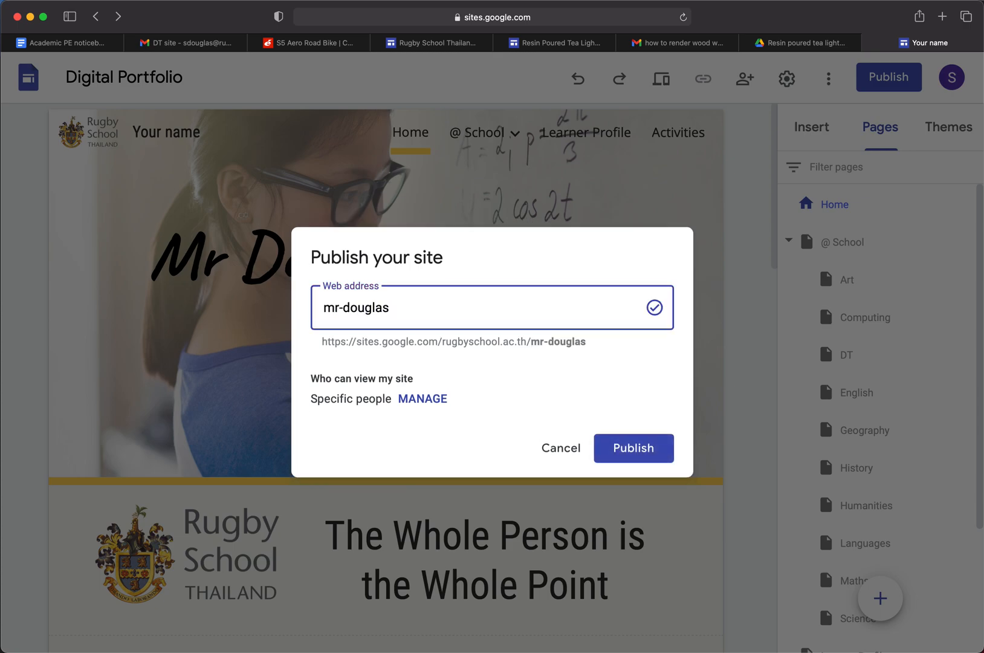
{"action": "type", "text": "-d&t"}
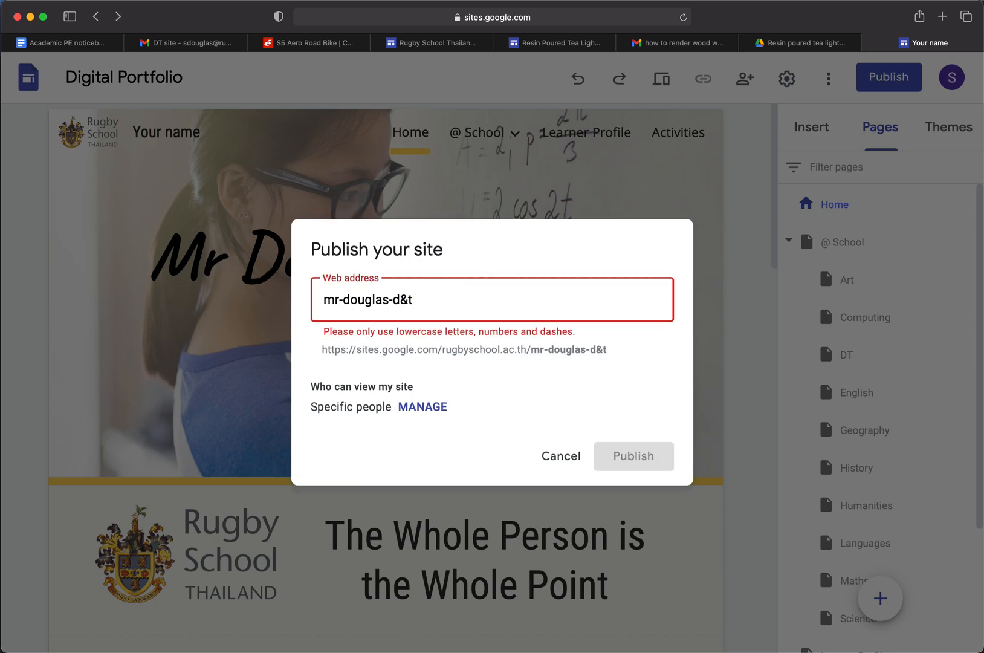
Change the ending of the site's web address to "-dt", keeping the owner's name in front
{"action": "key", "text": "BackSpace"}
{"action": "key", "text": "BackSpace"}
{"action": "key", "text": "BackSpace"}
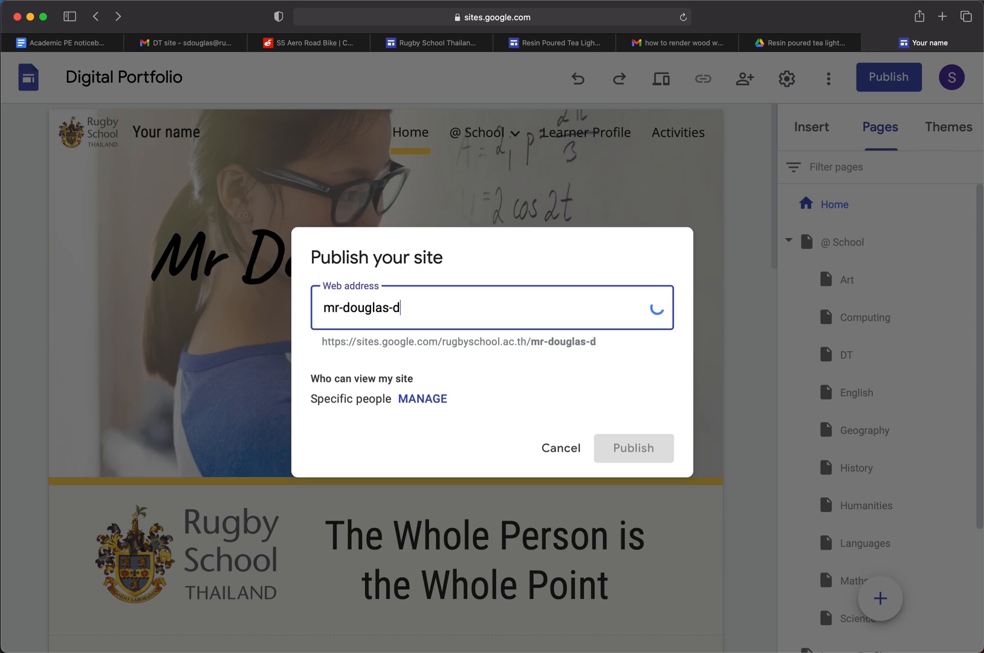
{"action": "type", "text": "d&"}
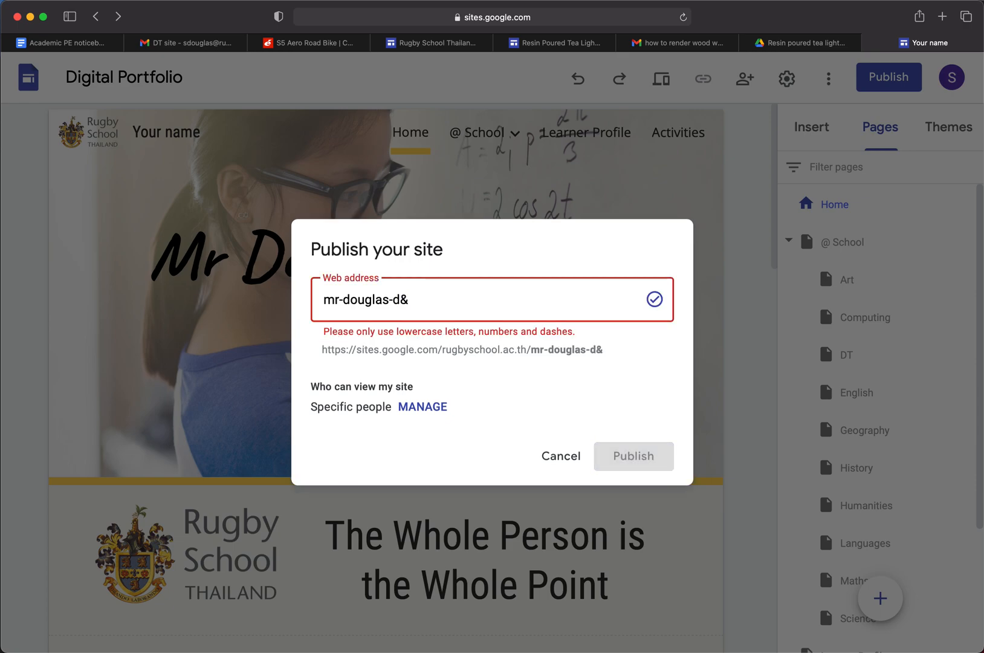
{"action": "key", "text": "BackSpace"}
{"action": "type", "text": "t"}
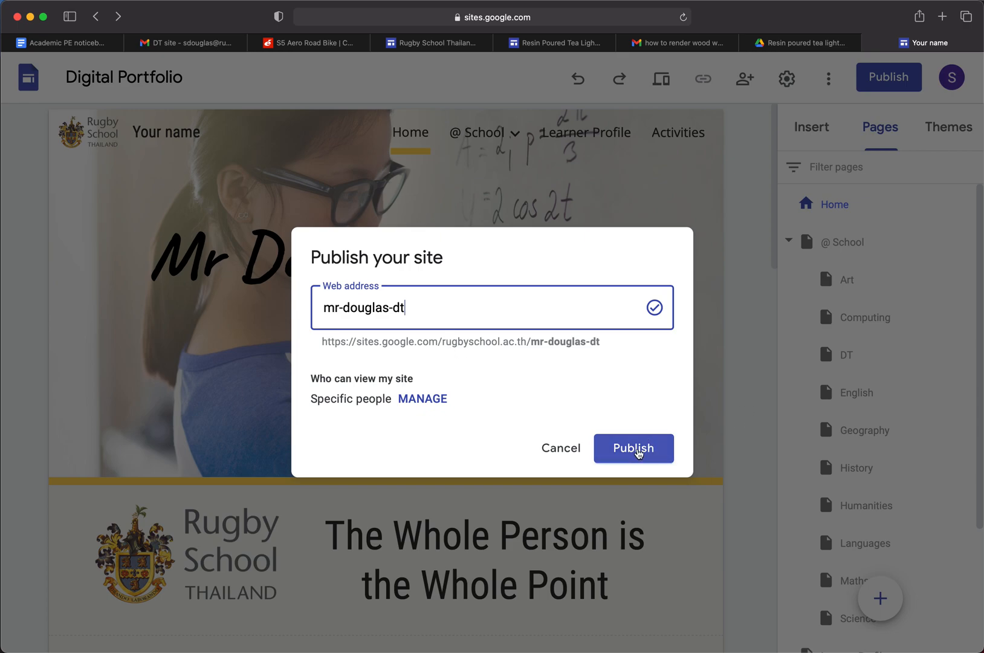
Publish the site at the entered web address and open the published version
{"action": "left_click", "coordinate": [634, 449]}
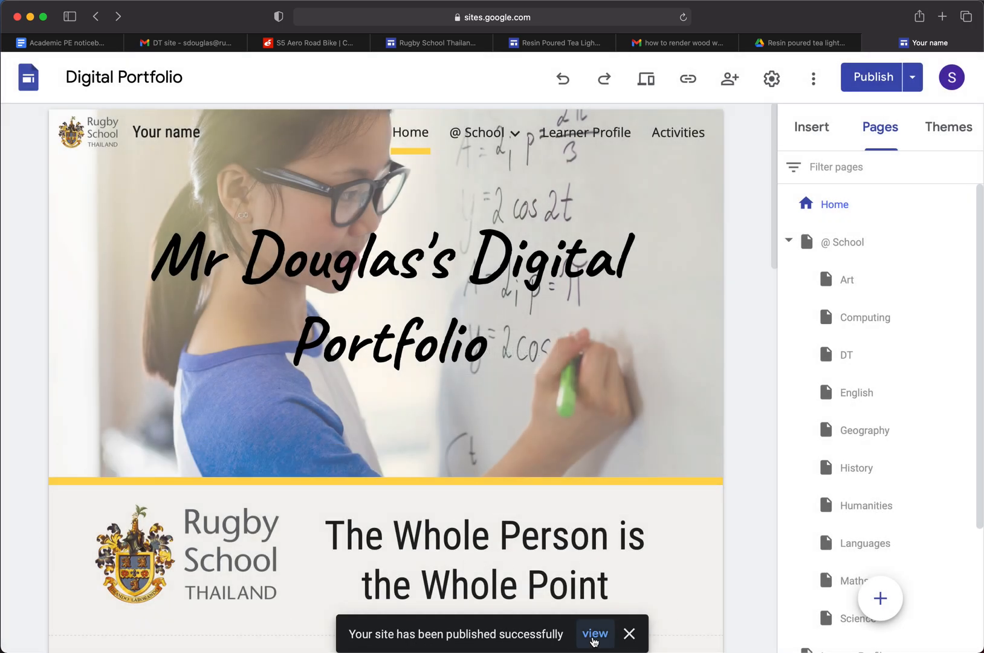
{"action": "left_click", "coordinate": [595, 634]}
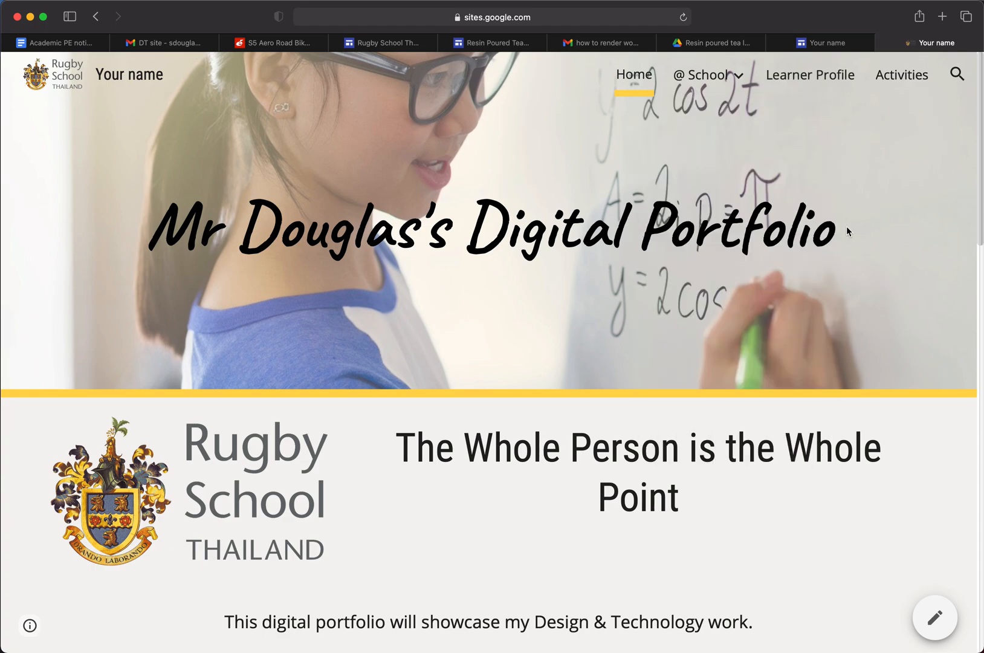
Test the "Adding some text" link on the published home page, look through the linked Activities page and return to Home
{"action": "scroll", "coordinate": [634, 346], "scroll_direction": "down", "scroll_amount": 10}
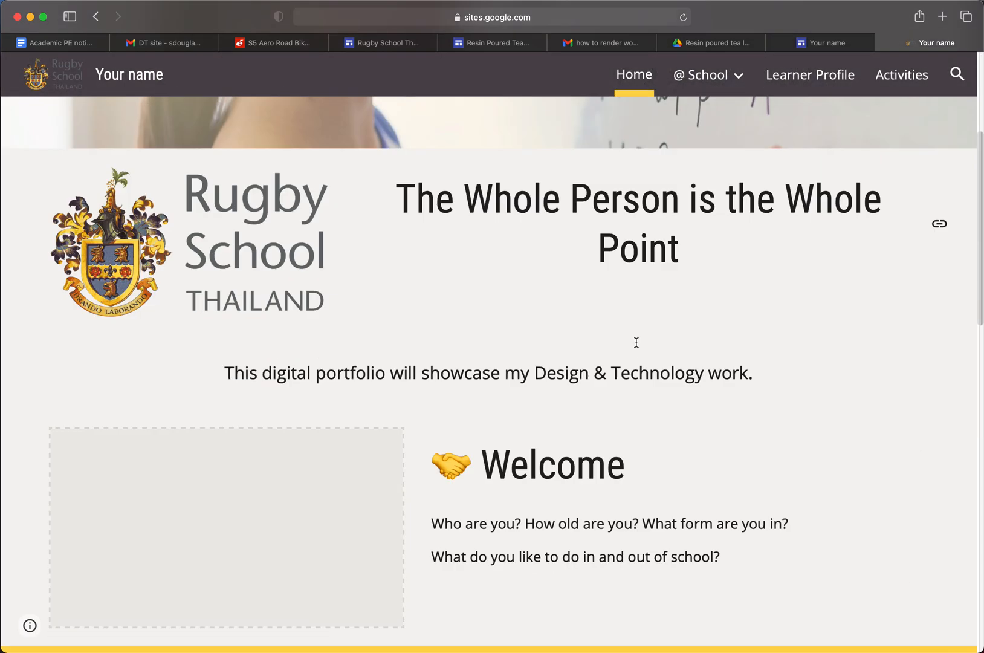
{"action": "scroll", "coordinate": [632, 358], "scroll_direction": "down", "scroll_amount": 10}
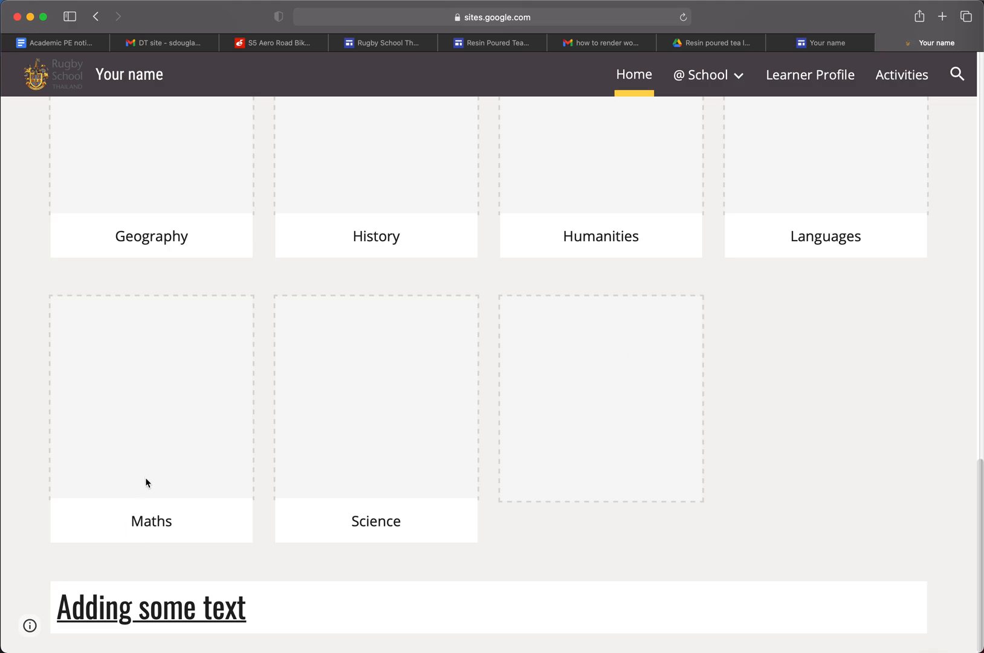
{"action": "left_click", "coordinate": [166, 608]}
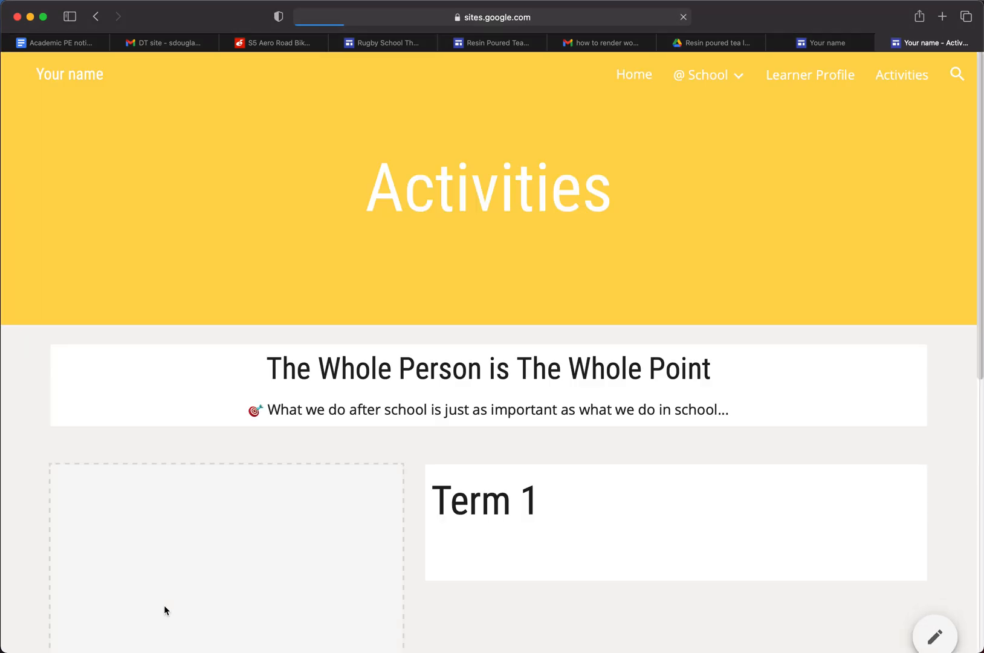
{"action": "scroll", "coordinate": [447, 213], "scroll_direction": "down", "scroll_amount": 8}
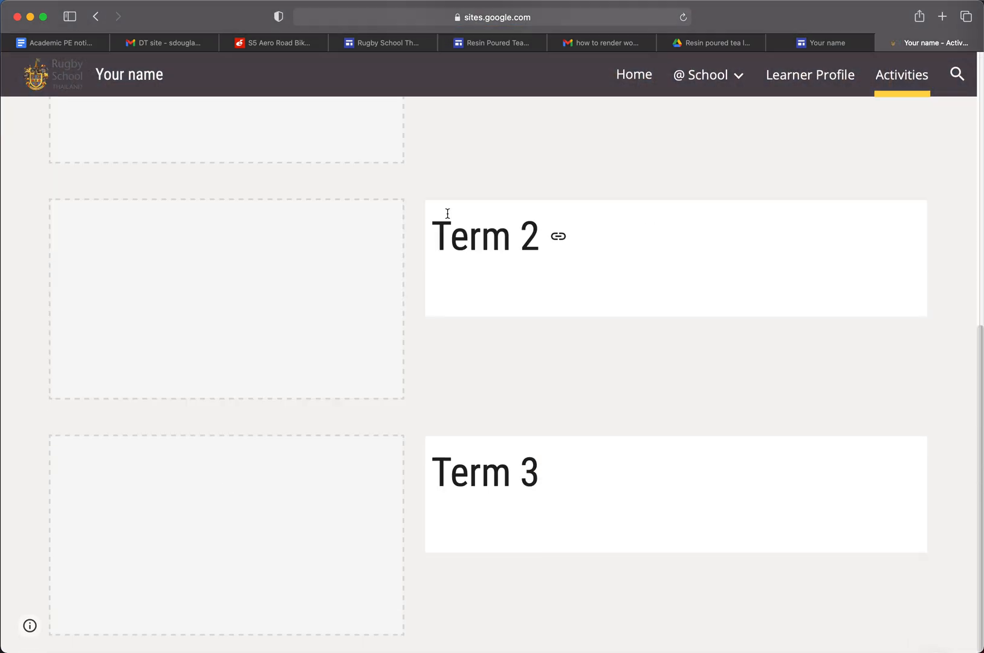
{"action": "scroll", "coordinate": [451, 242], "scroll_direction": "up", "scroll_amount": 8}
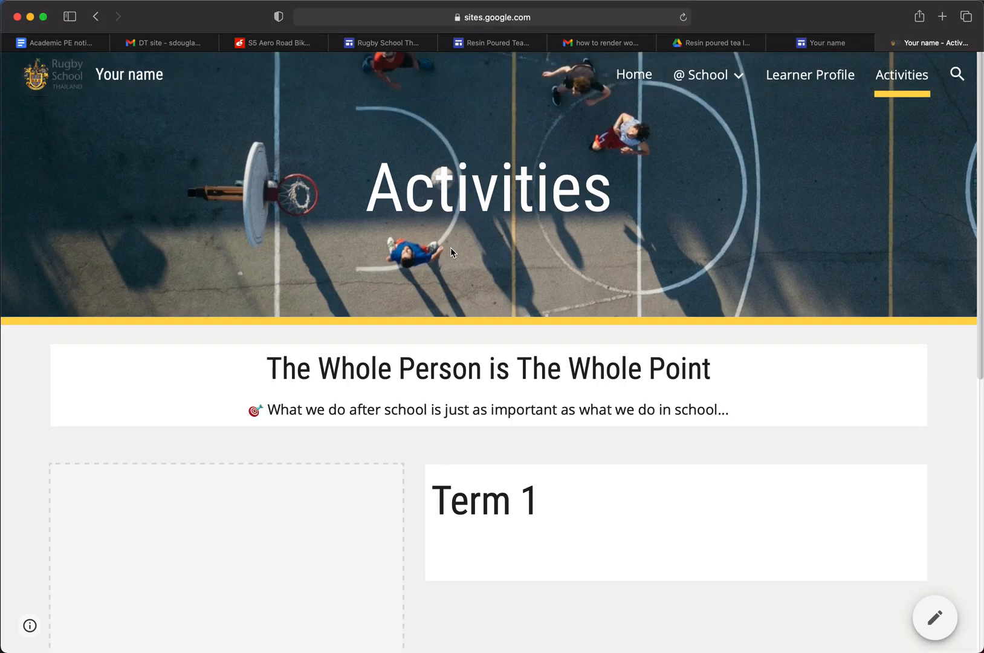
{"action": "left_click", "coordinate": [642, 80]}
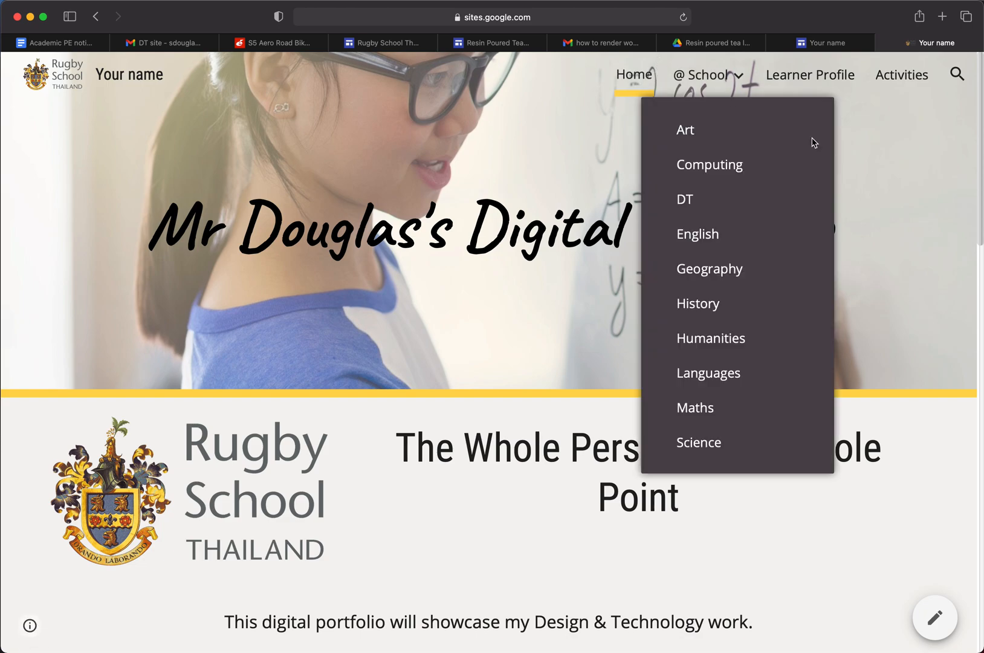
Reopen the Home page for editing from the published site and go to its introduction and Welcome sections
{"action": "left_click", "coordinate": [936, 619]}
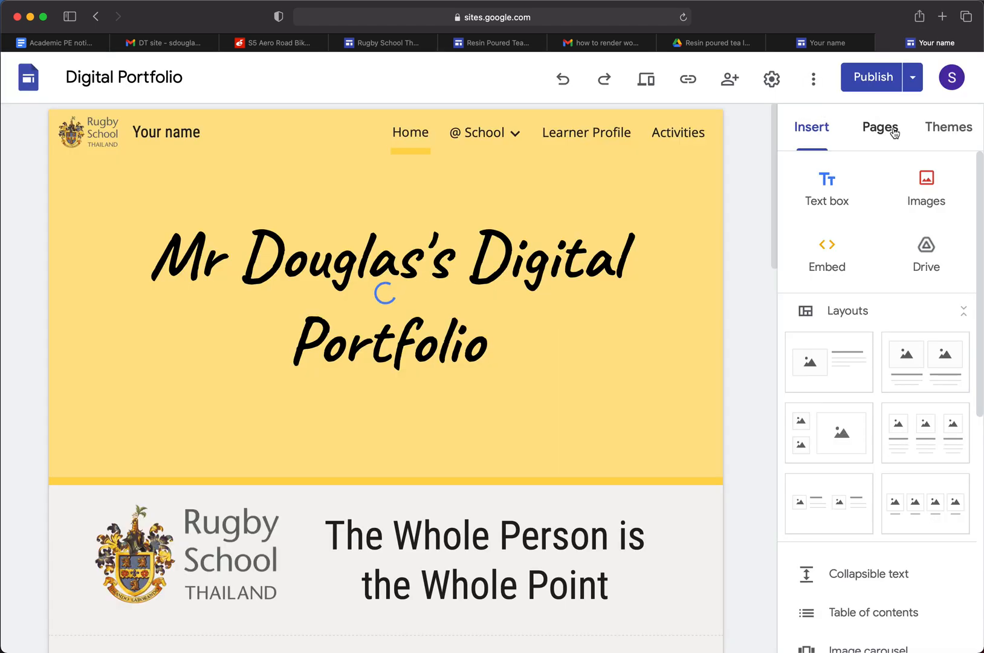
{"action": "scroll", "coordinate": [508, 452], "scroll_direction": "down", "scroll_amount": 1}
{"action": "scroll", "coordinate": [508, 452], "scroll_direction": "down", "scroll_amount": 5}
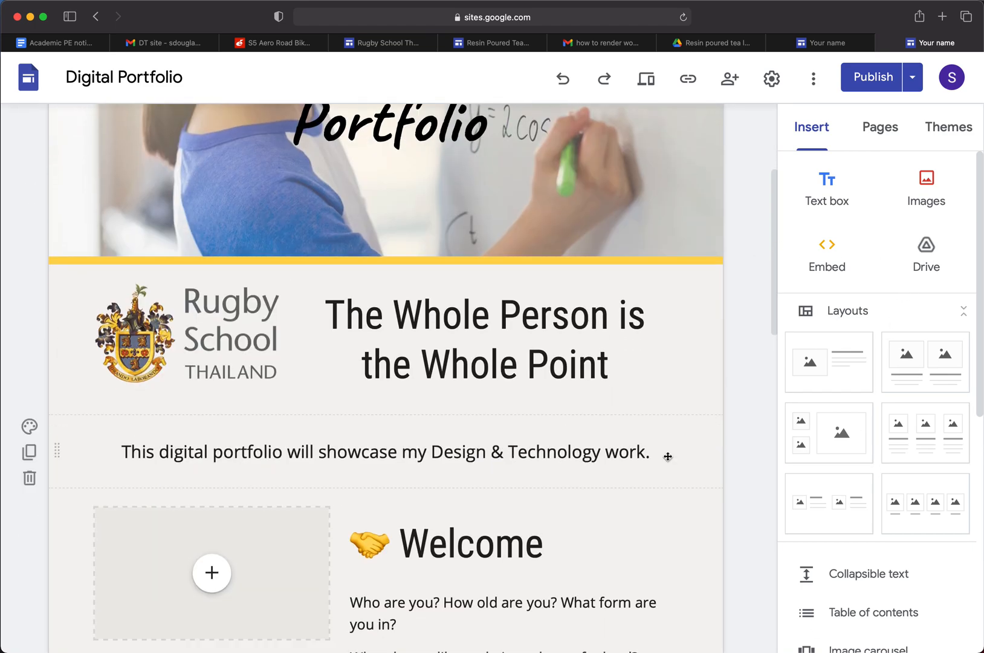